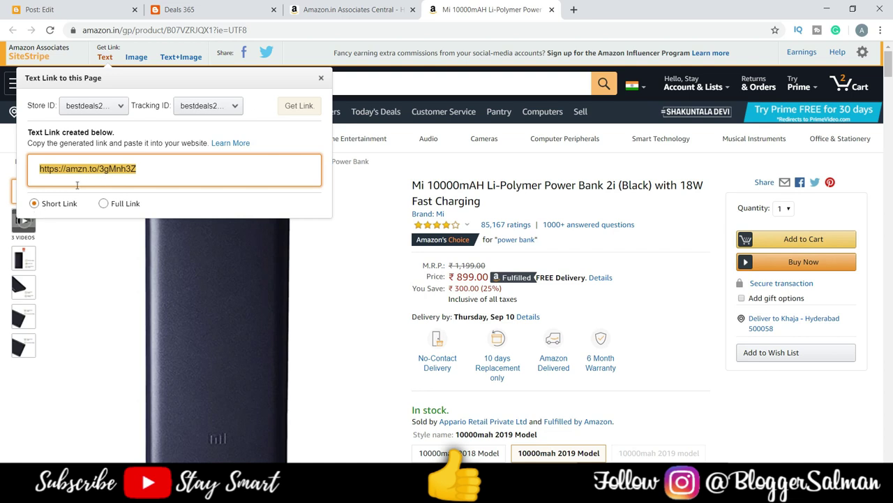
Copy the generated short affiliate link for the Mi power bank and return to the Blogger post editor.
right_click(94, 173)
left_click(114, 183)
left_click(103, 7)
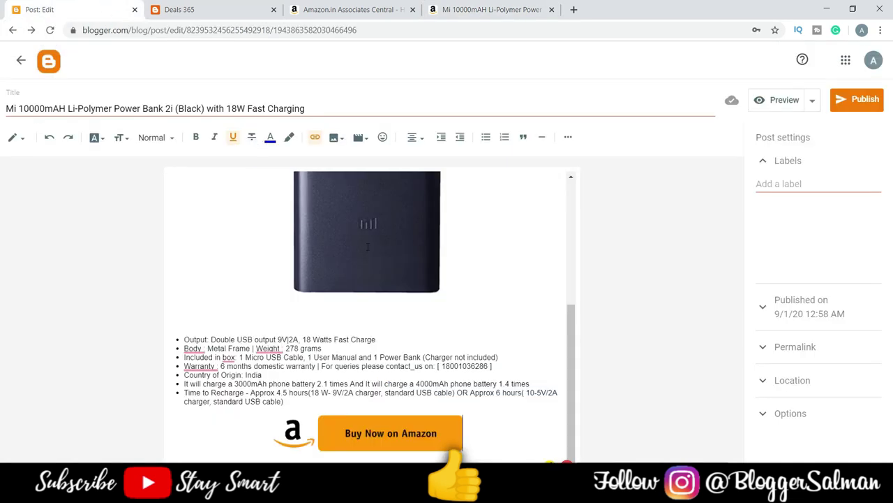
scroll(447, 255, "up", 3)
scroll(514, 247, "down", 2)
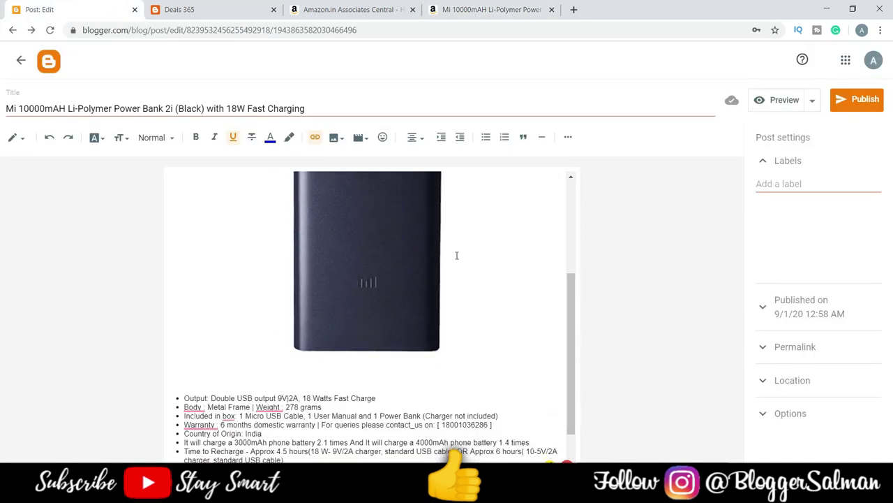
scroll(456, 256, "down", 2)
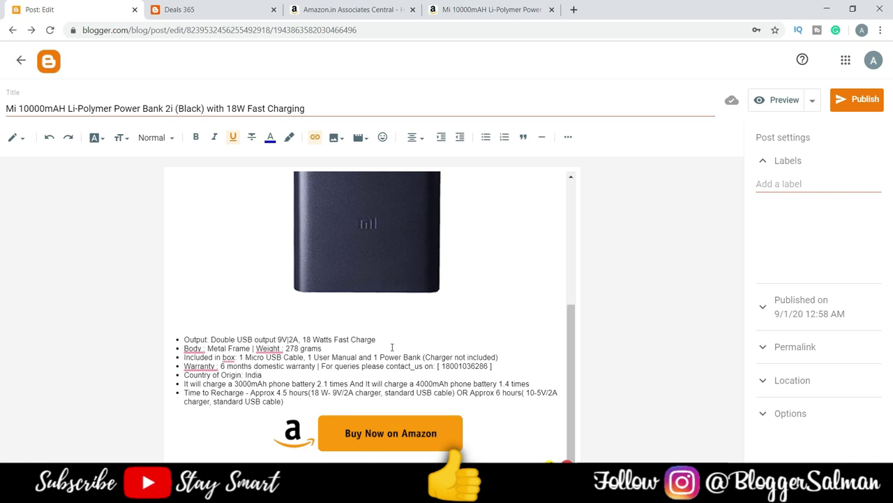
scroll(377, 314, "up", 3)
left_click(362, 279)
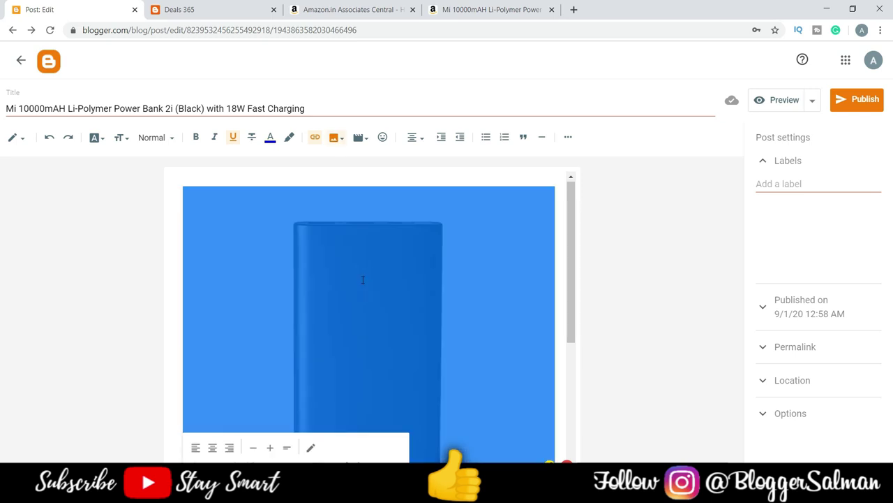
scroll(362, 279, "down", 3)
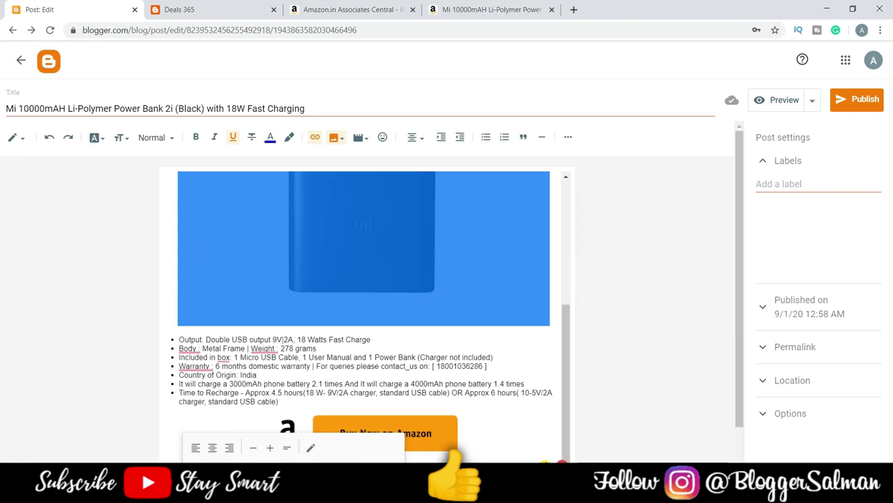
scroll(337, 457, "down", 1)
left_click(325, 432)
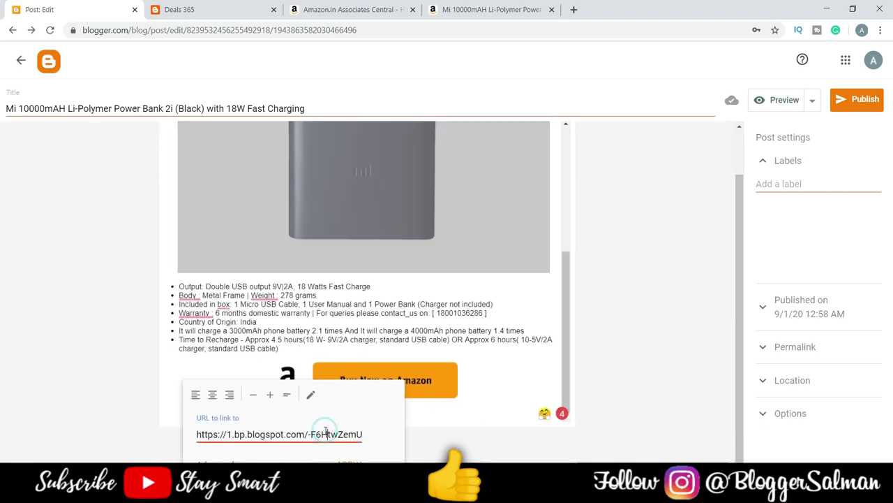
key("ctrl+a")
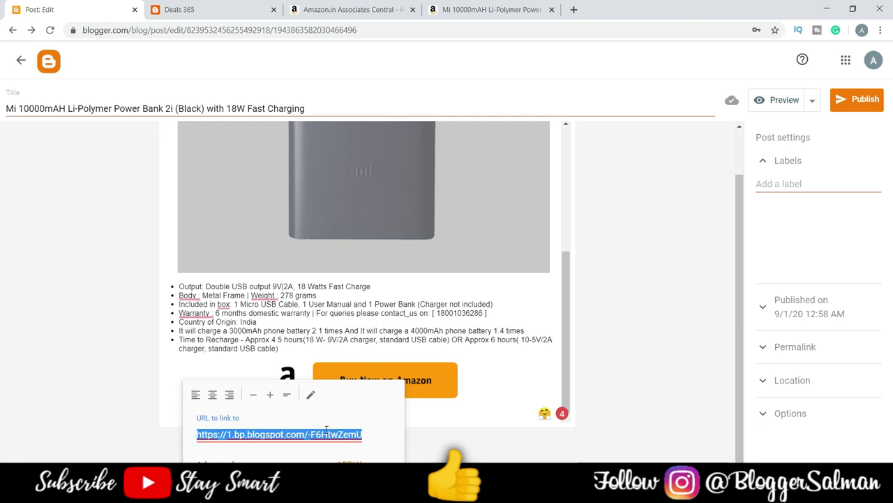
key("BackSpace")
key("ctrl+v")
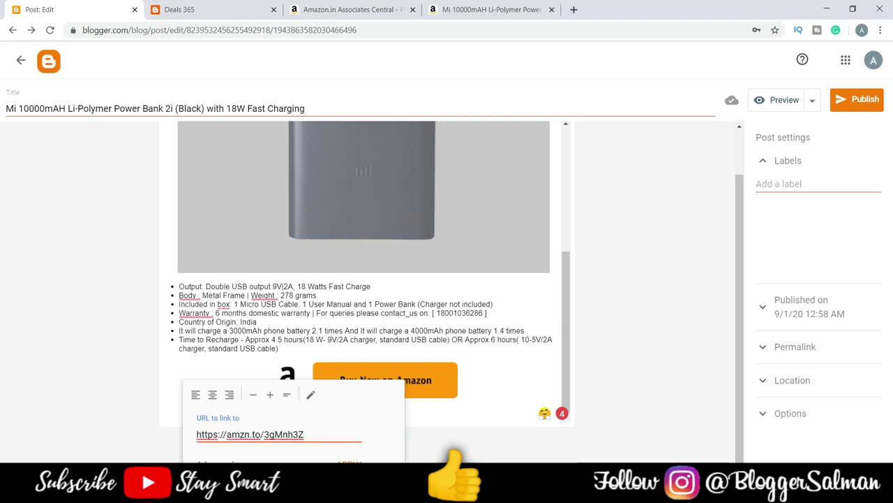
key("Return")
left_click(387, 422)
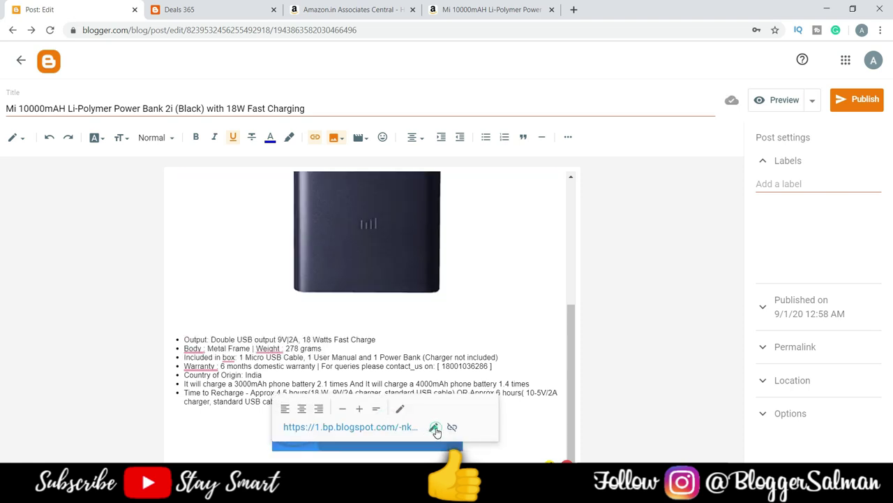
left_click(435, 429)
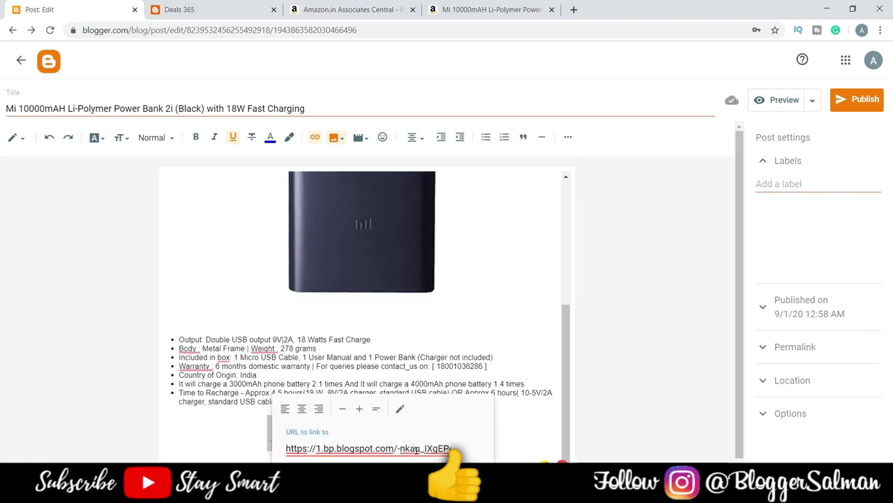
triple_click(418, 449)
key("BackSpace")
key("ctrl+v")
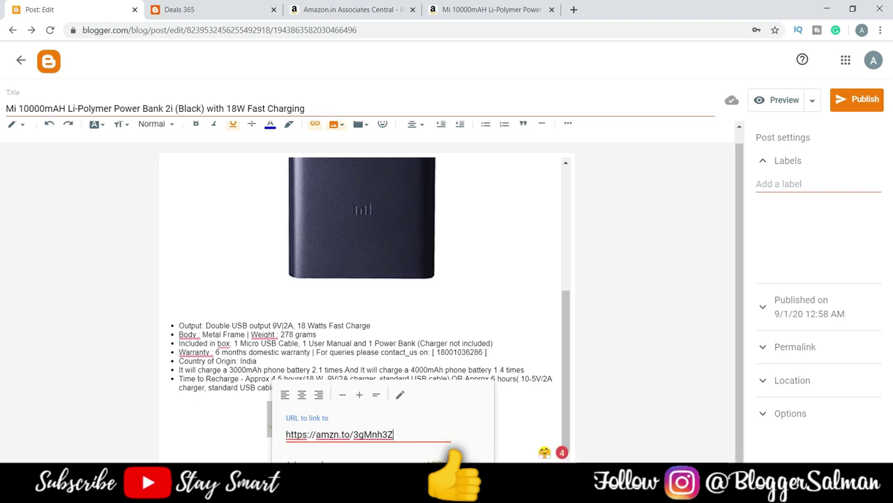
left_click(440, 460)
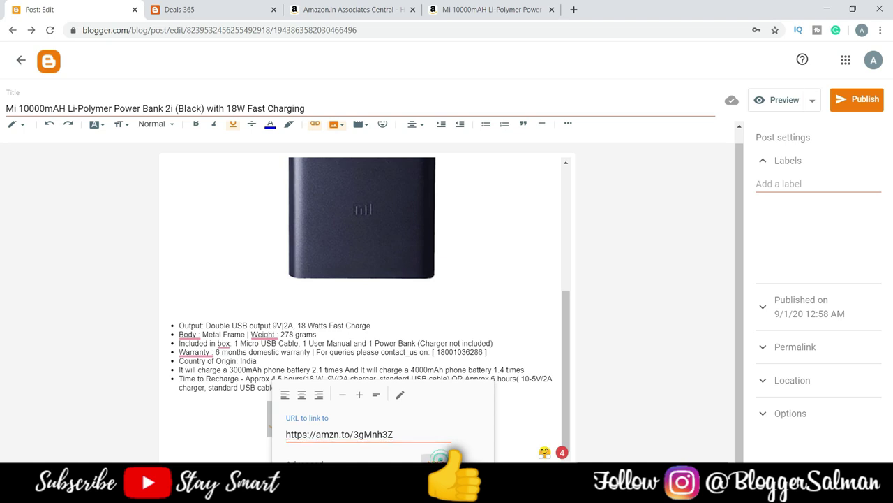
left_click(547, 342)
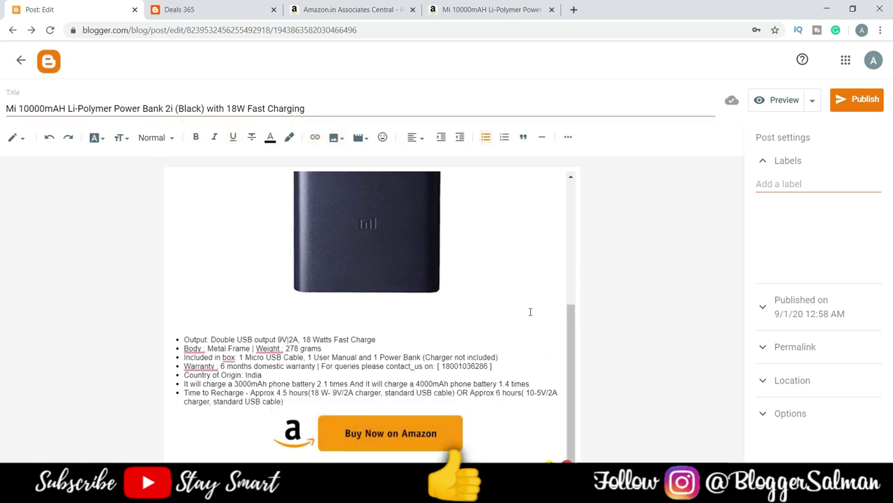
Copy the section heading text "Today Deal's" from the Deals 365 blog homepage.
scroll(531, 311, "up", 3)
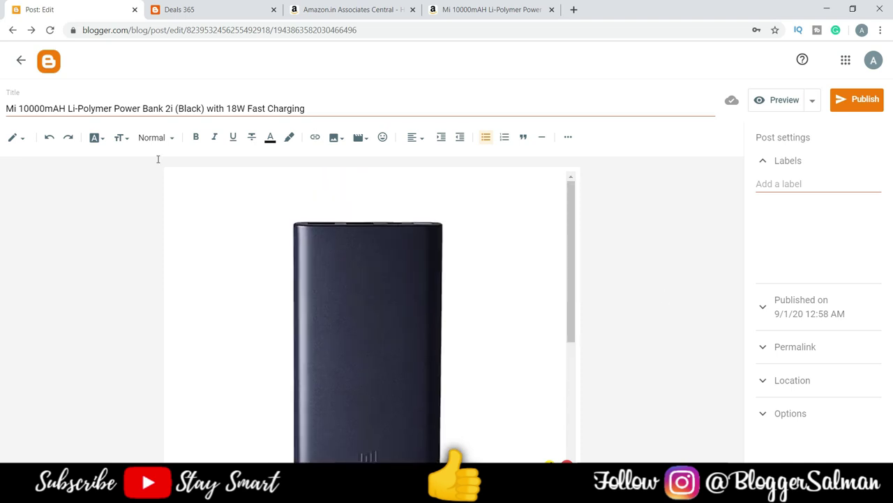
left_click(180, 9)
left_click_drag(318, 105, 384, 108)
right_click(351, 105)
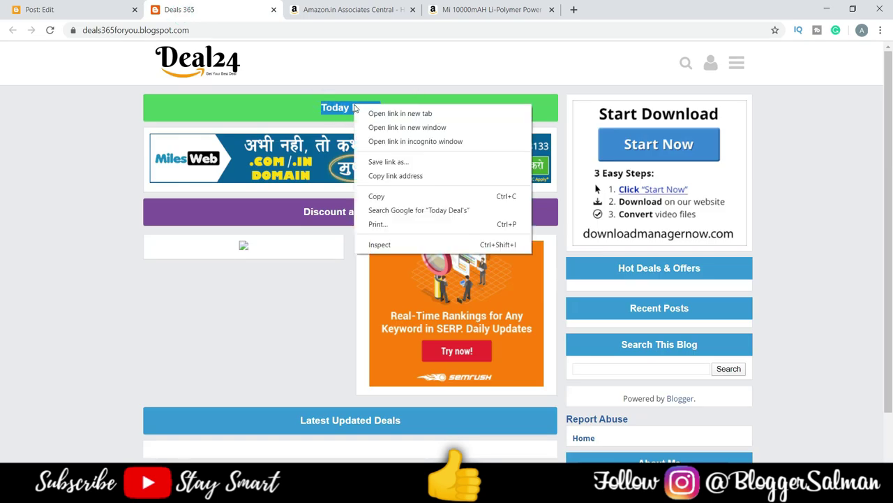
left_click(375, 196)
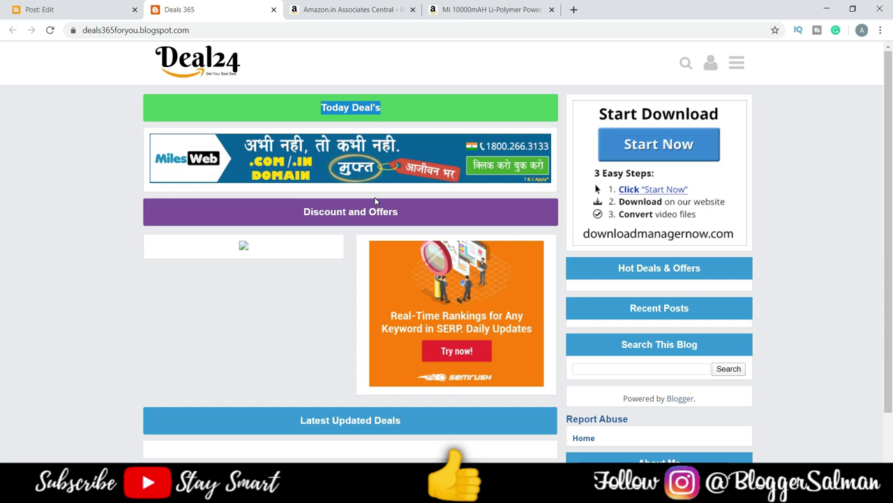
Add the copied section name "Today Deal's" as a new label on the power bank post.
left_click(90, 7)
left_click(786, 181)
left_click_drag(776, 161, 807, 163)
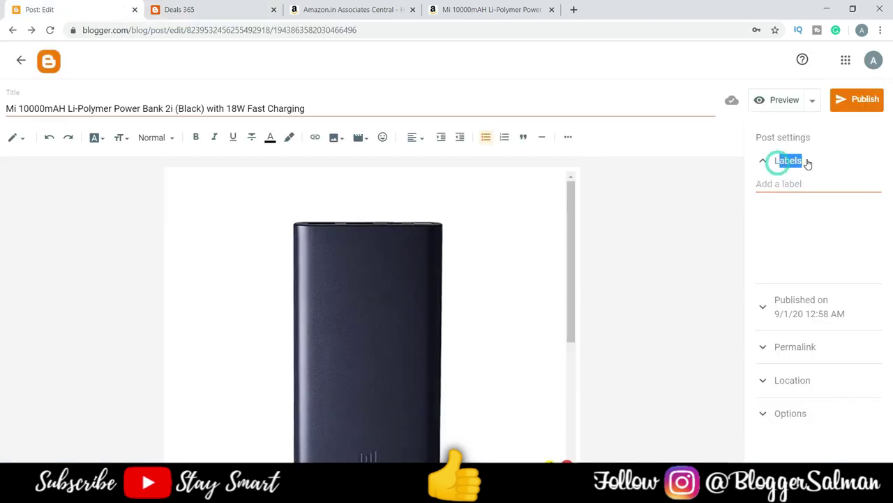
left_click(803, 171)
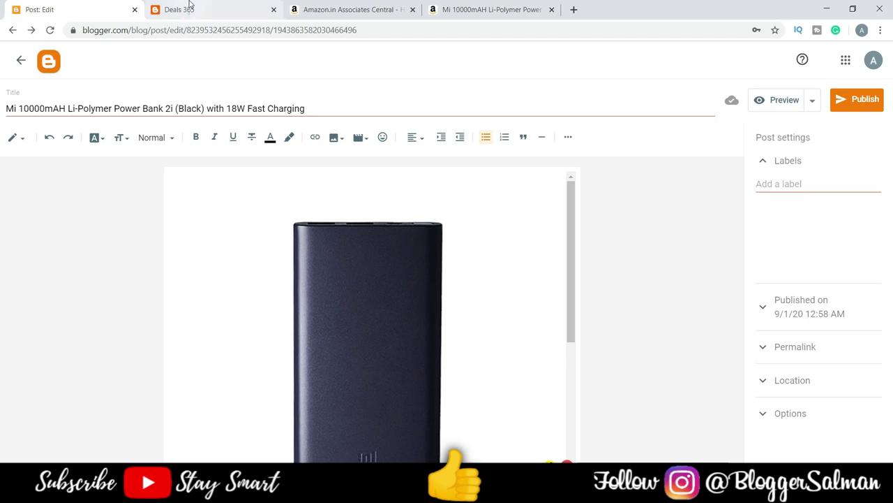
left_click(188, 7)
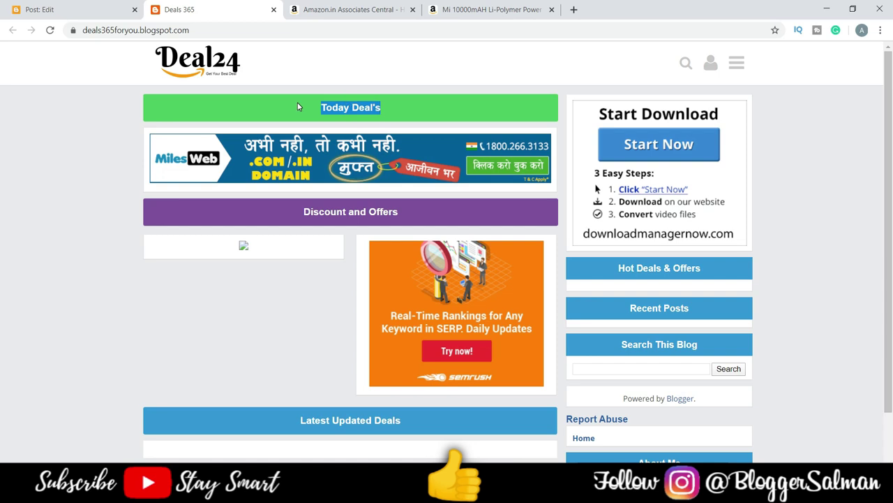
left_click(81, 9)
left_click(812, 184)
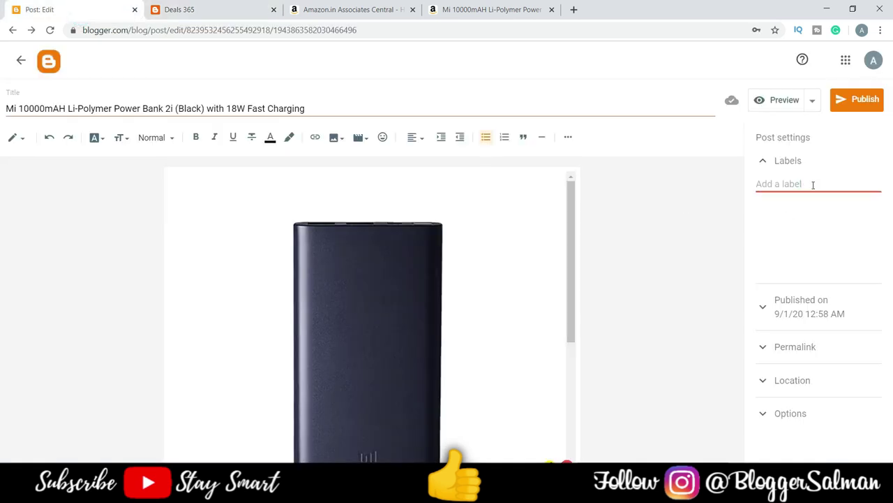
key("ctrl+v")
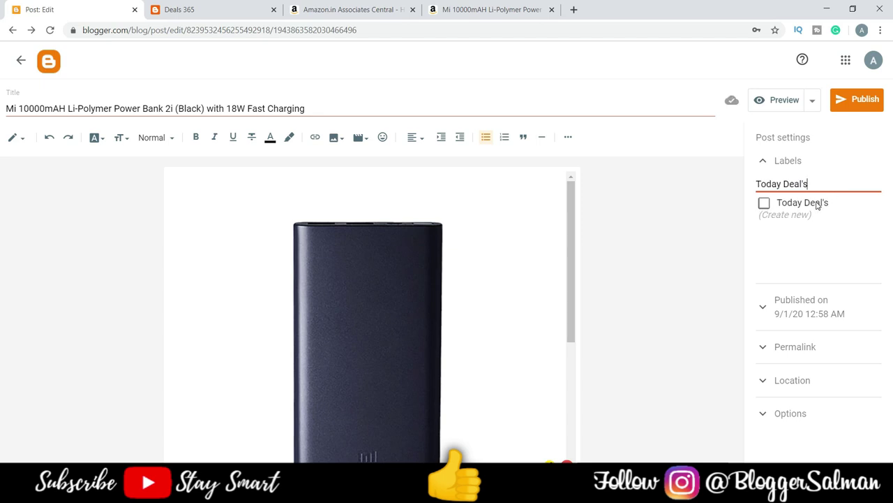
left_click(763, 203)
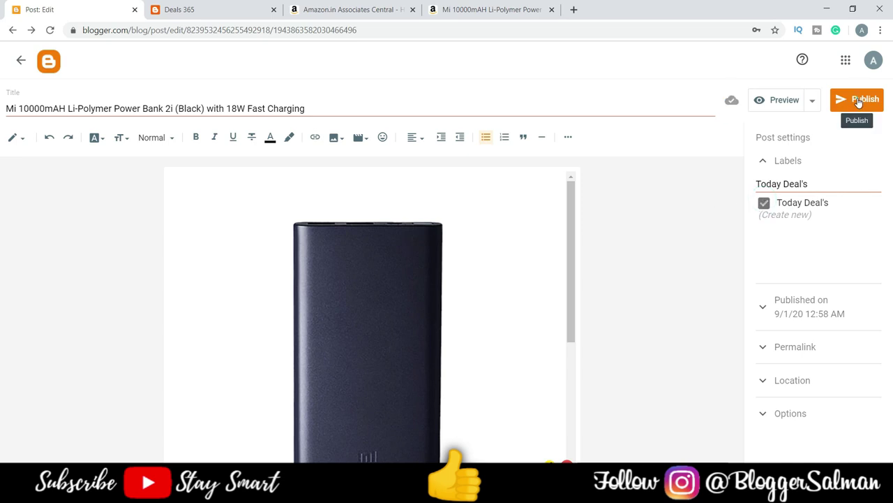
Publish the power bank post with confirmation and reload the Deals 365 blog homepage.
left_click(860, 102)
left_click(488, 289)
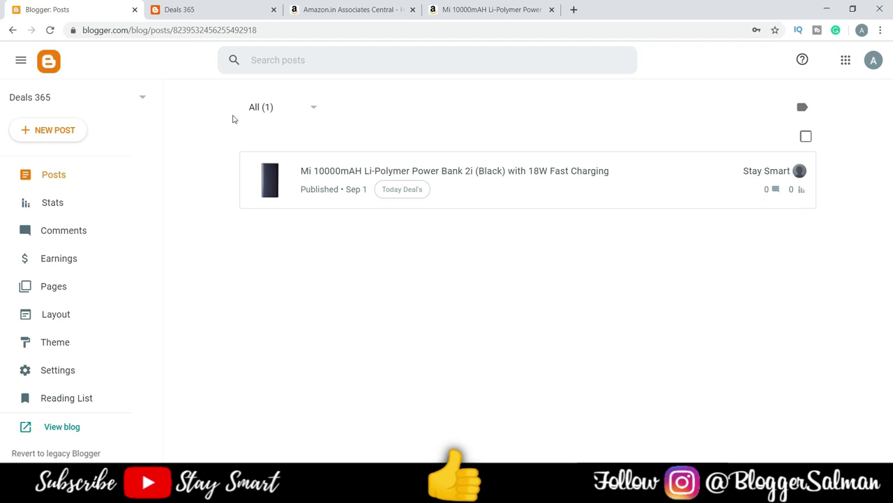
left_click(230, 8)
left_click(174, 308)
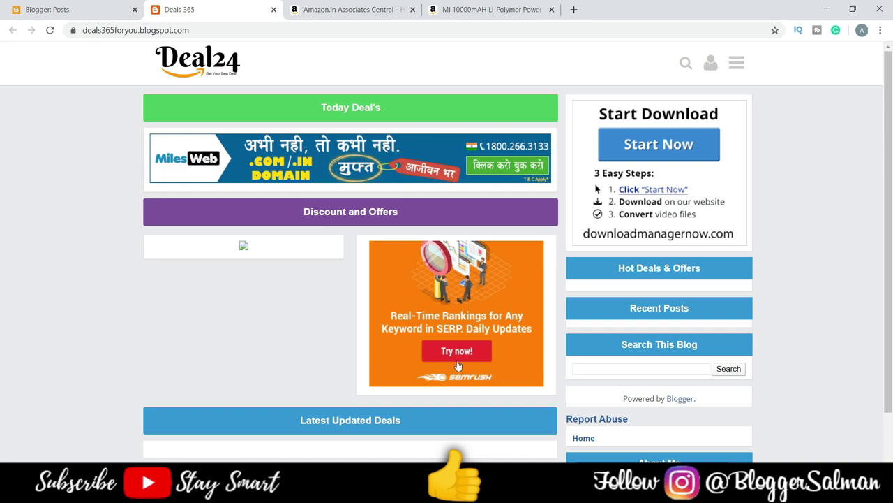
left_click(50, 31)
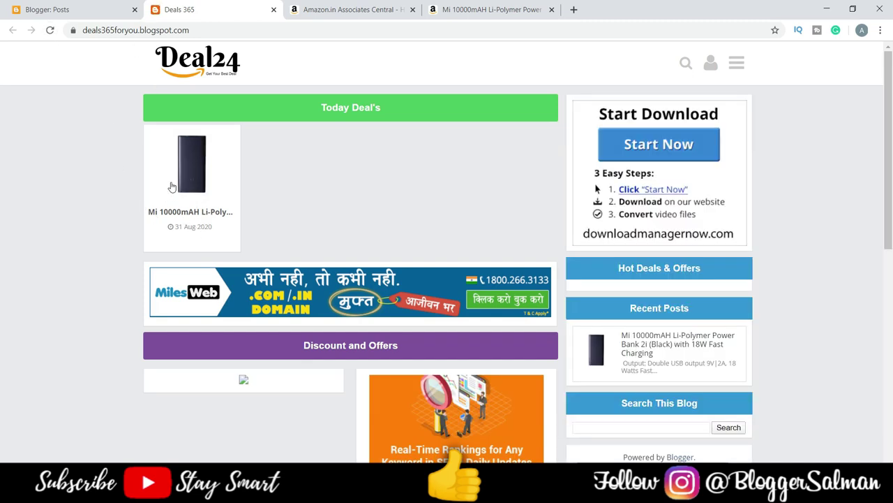
Open the power bank post from the homepage's Today Deal's section and look over the published page.
scroll(373, 196, "down", 2)
scroll(314, 230, "up", 2)
left_click(189, 183)
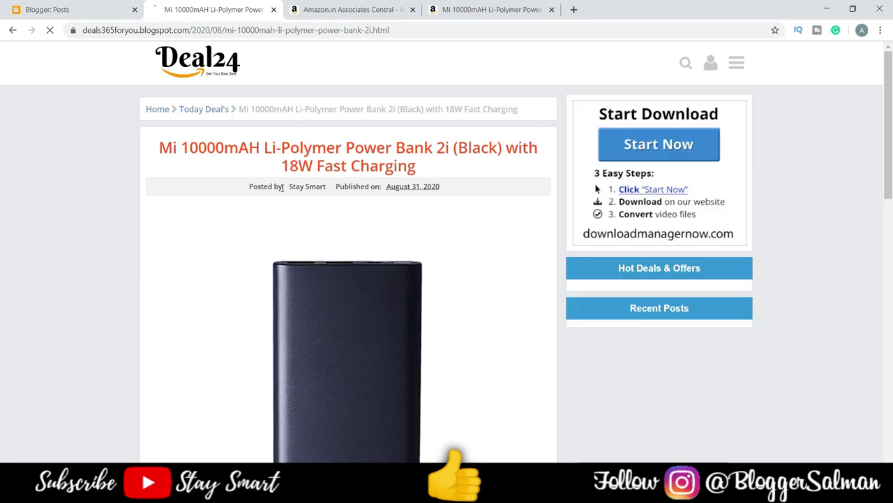
scroll(527, 183, "down", 1)
scroll(461, 209, "up", 1)
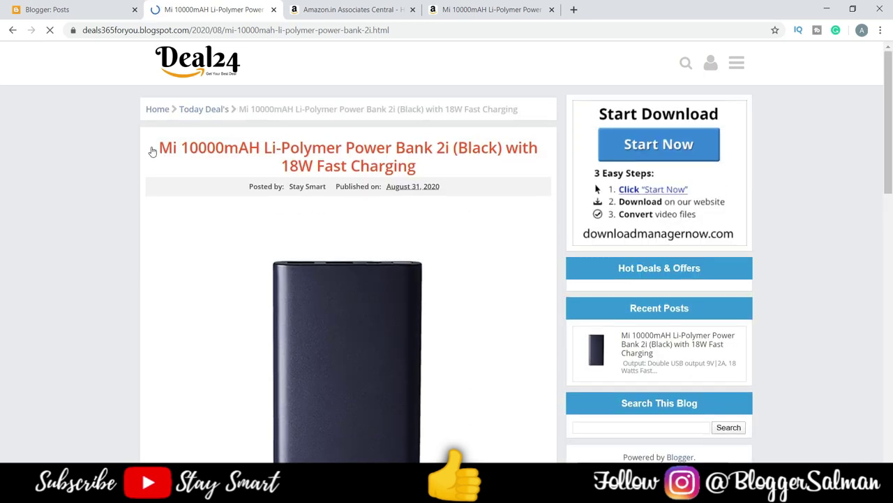
scroll(491, 185, "down", 7)
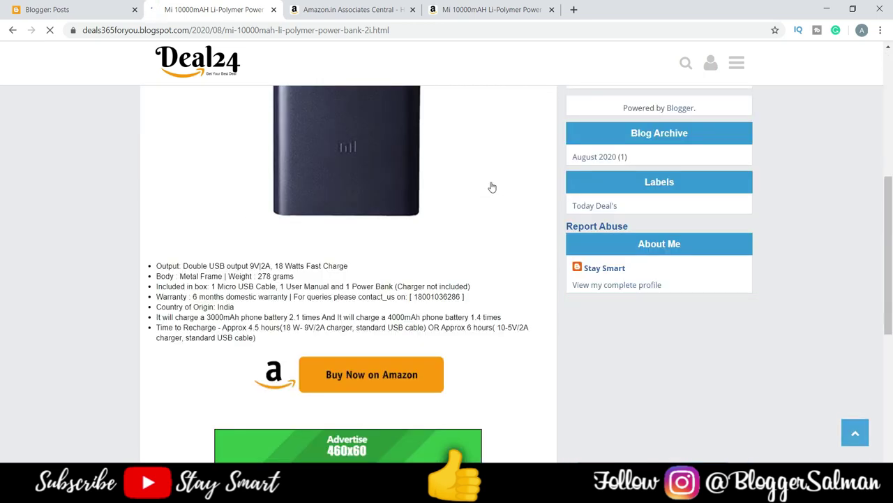
scroll(491, 185, "up", 3)
scroll(490, 185, "up", 4)
scroll(490, 185, "down", 2)
scroll(490, 185, "up", 2)
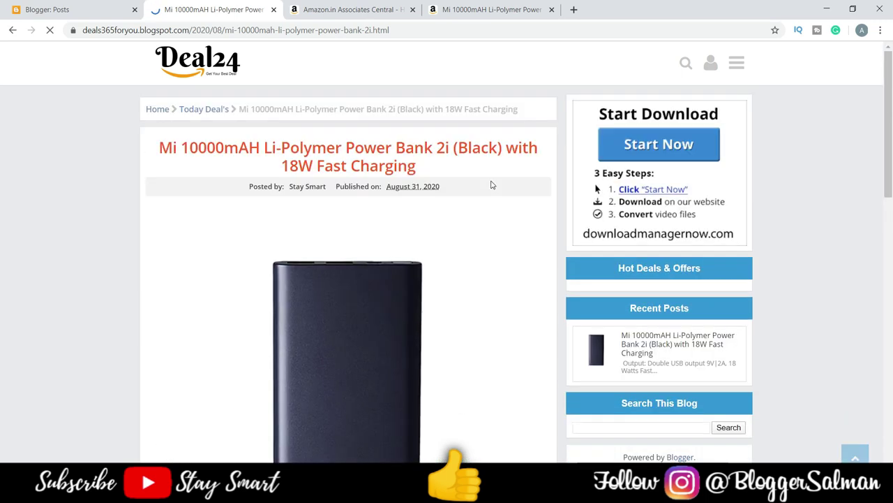
Review the published post's title, product image, specification list, Buy Now on Amazon button and advertisement area.
left_click(460, 165)
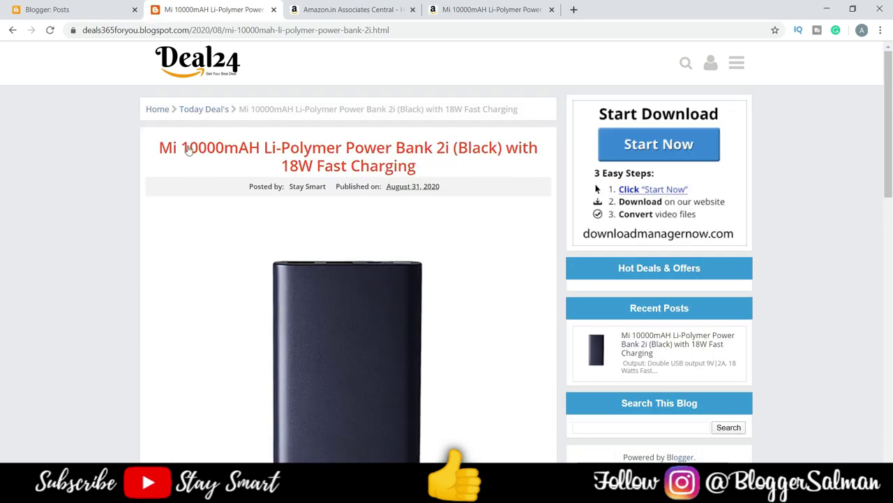
scroll(428, 146, "down", 3)
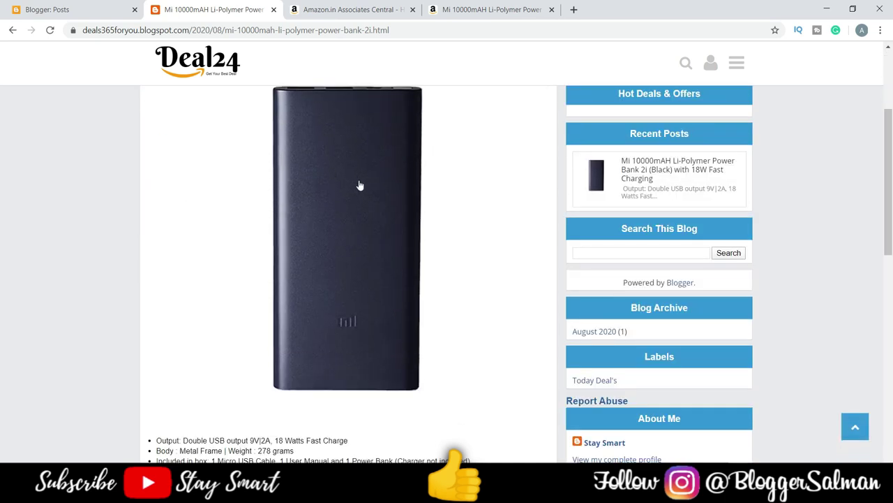
scroll(360, 186, "down", 3)
left_click_drag(158, 267, 381, 336)
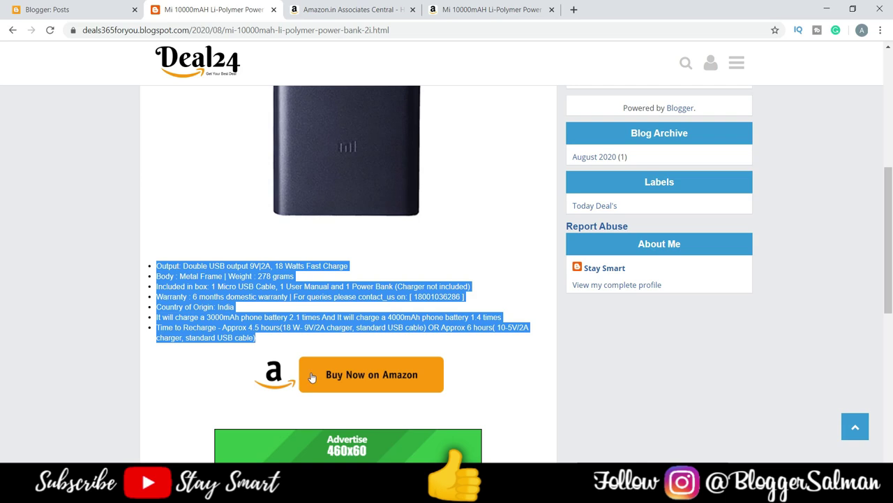
left_click(481, 356)
scroll(483, 335, "down", 2)
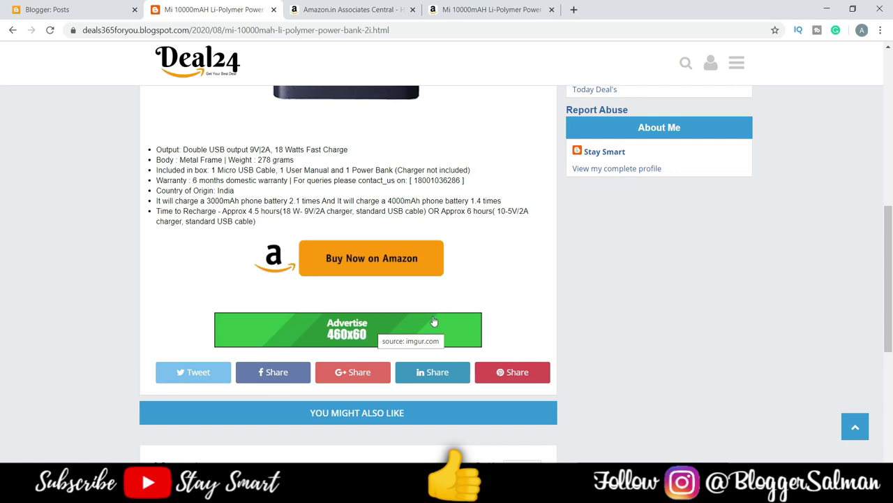
Return to the blog homepage, check the Today Deal's section, and switch back to the Blogger posts list.
left_click(197, 61)
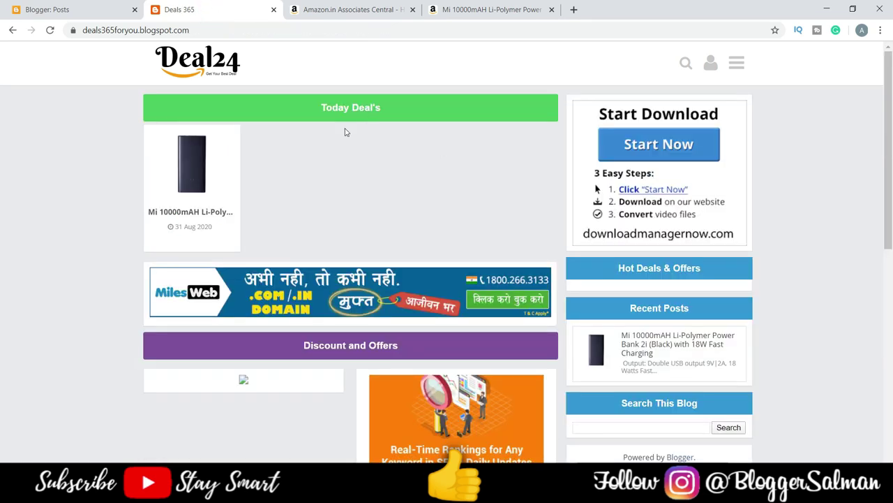
left_click_drag(314, 105, 423, 120)
left_click(347, 168)
left_click(62, 8)
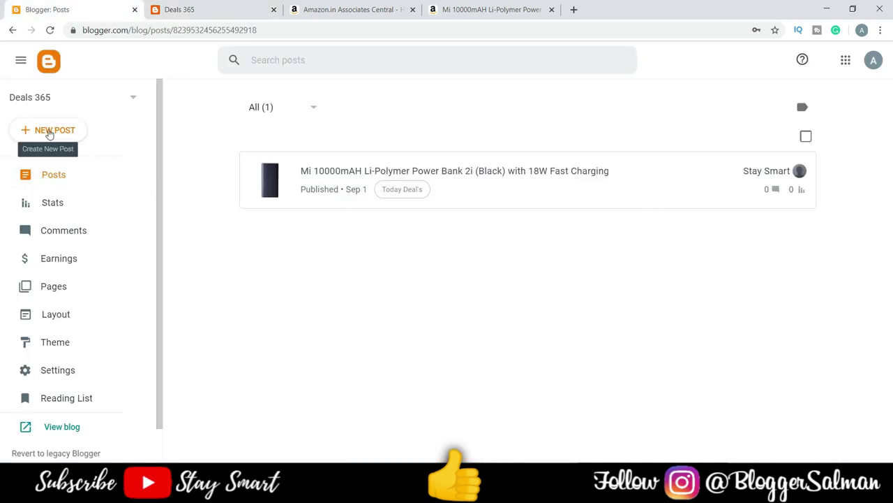
Review the power bank's title and specifications on its Amazon product page and generate a short text affiliate link.
left_click(399, 11)
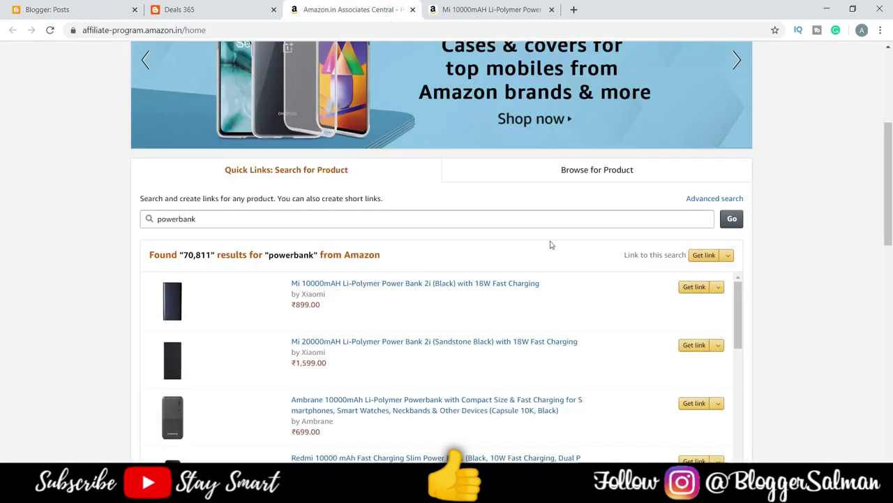
scroll(550, 245, "up", 3)
left_click(429, 11)
left_click_drag(513, 212, 402, 176)
scroll(453, 192, "down", 3)
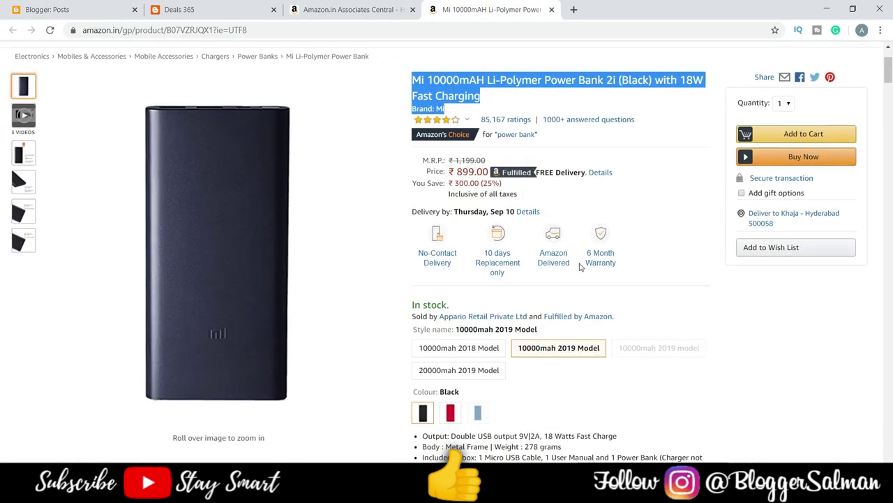
left_click_drag(406, 312, 651, 421)
scroll(258, 168, "up", 3)
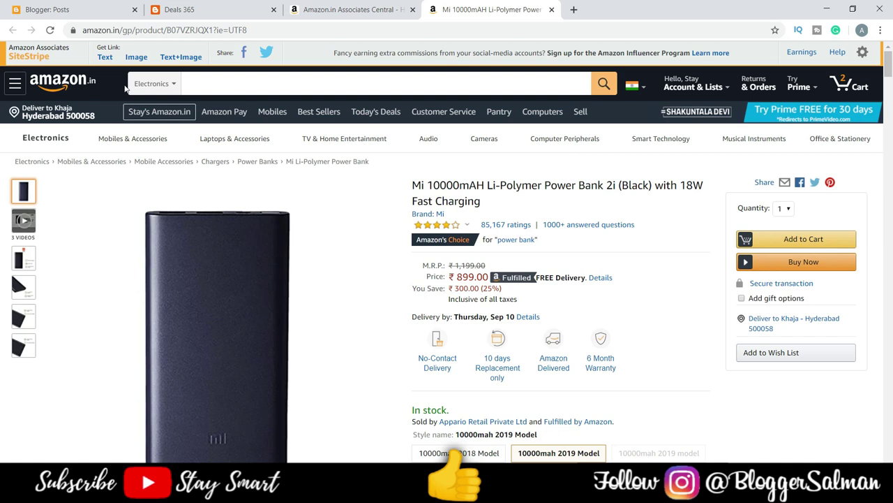
left_click(110, 58)
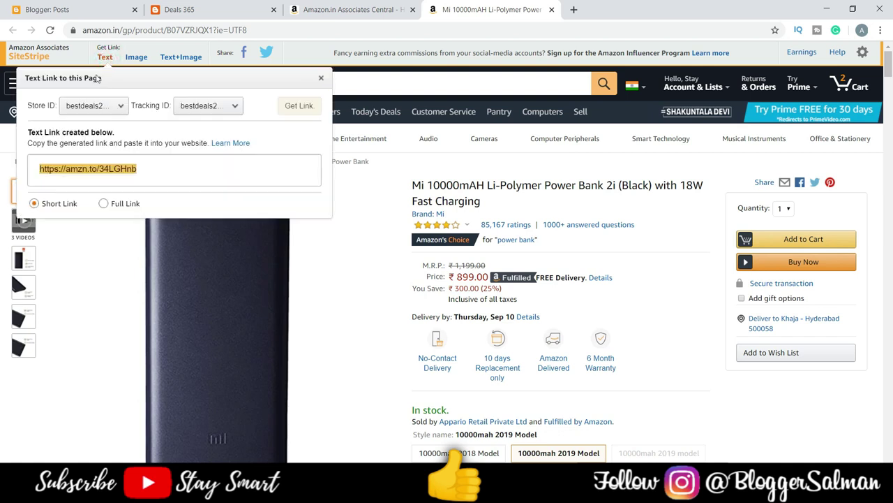
Reload the Blogger posts list, then review the Today Deal's section and the advertisement banners on the blog homepage.
left_click(94, 9)
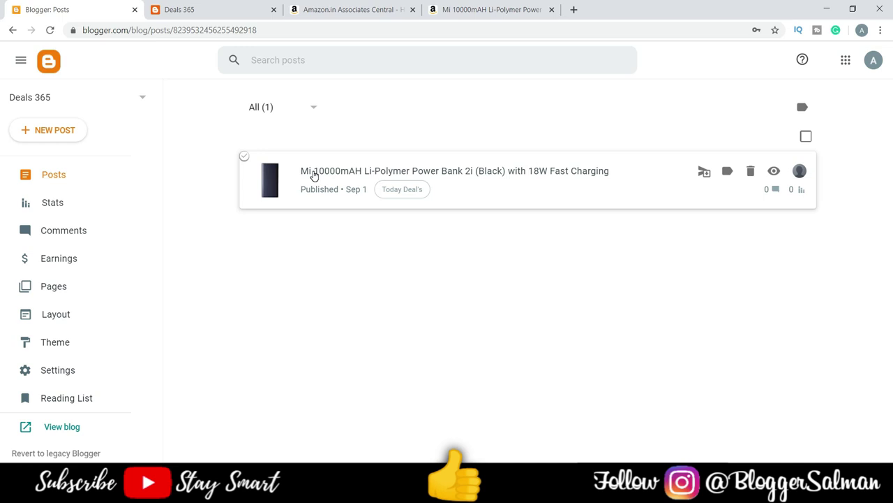
key("F5")
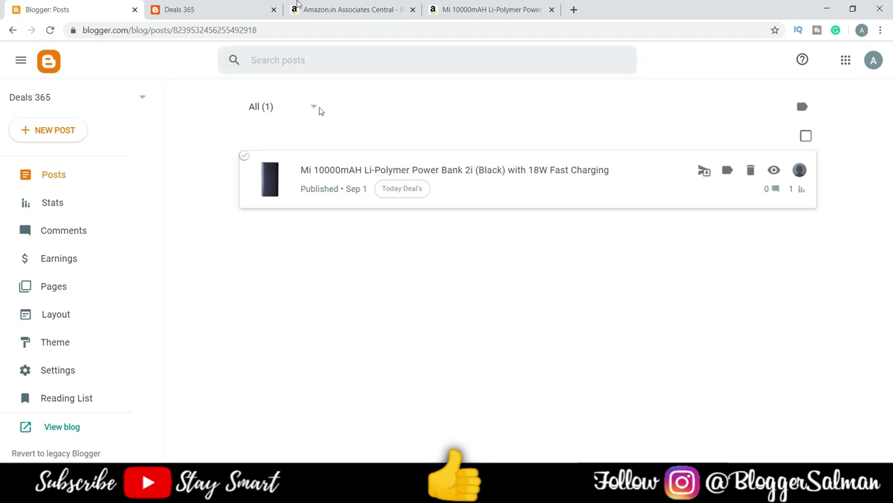
left_click(194, 11)
left_click_drag(390, 108, 319, 107)
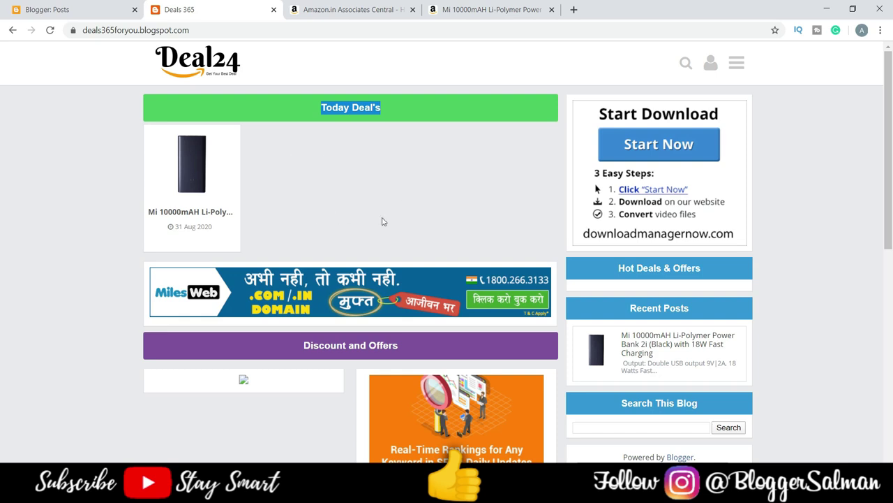
left_click(123, 291)
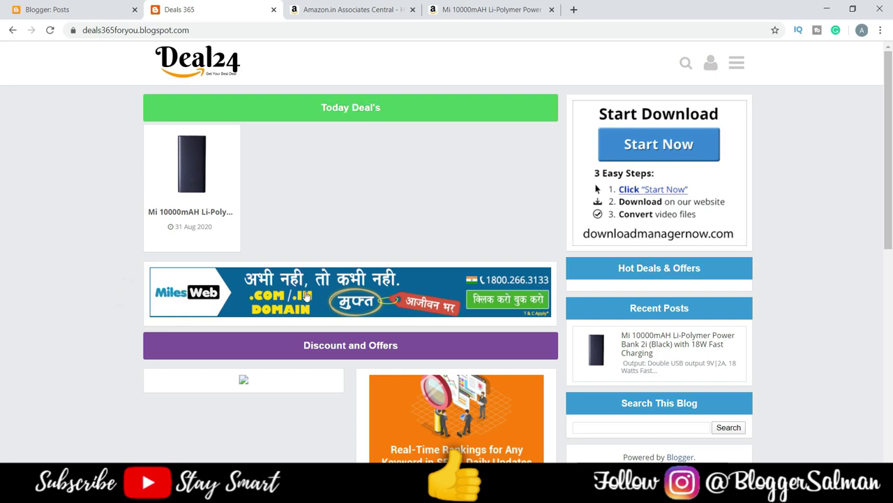
triple_click(120, 289)
left_click(83, 315)
scroll(406, 284, "down", 2)
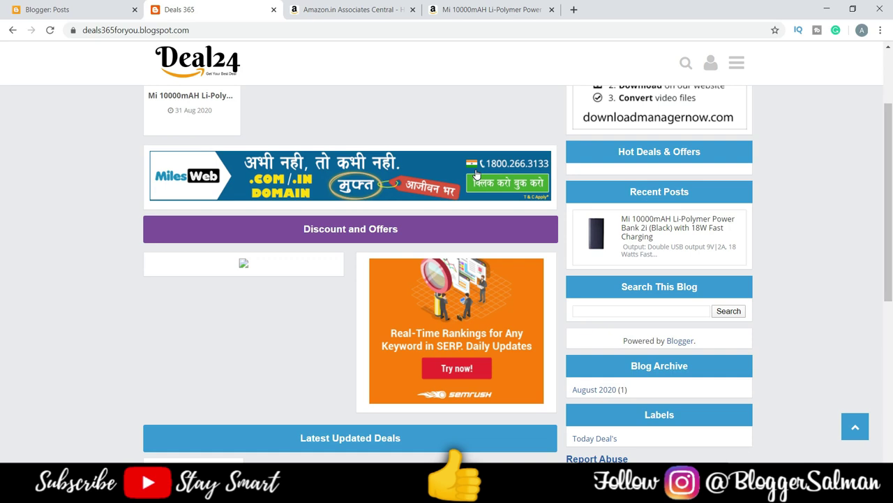
scroll(476, 173, "up", 1)
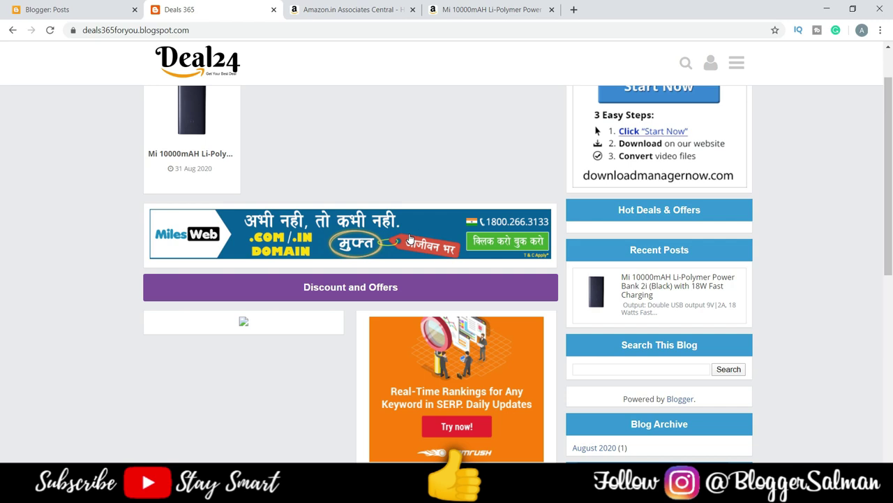
Close the Amazon product page and bring up the Product Linking options in Amazon Associates Central.
left_click(354, 7)
scroll(882, 169, "down", 2)
scroll(882, 170, "up", 2)
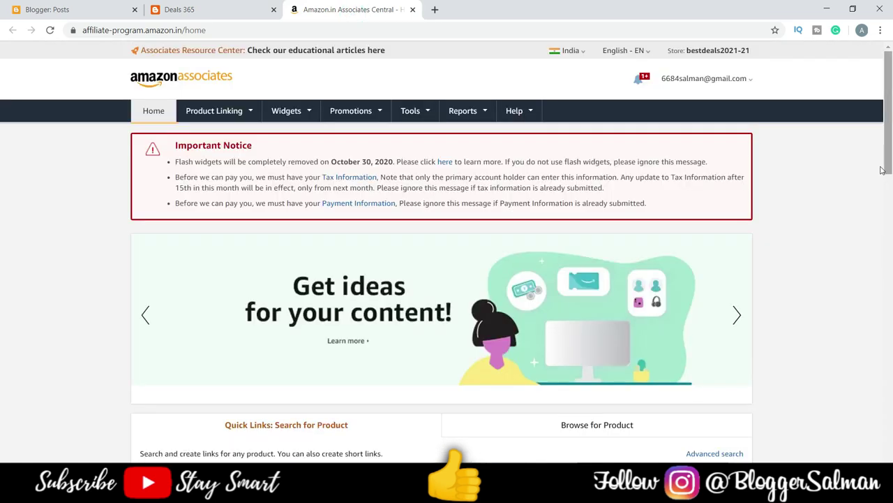
mouse_move(194, 111)
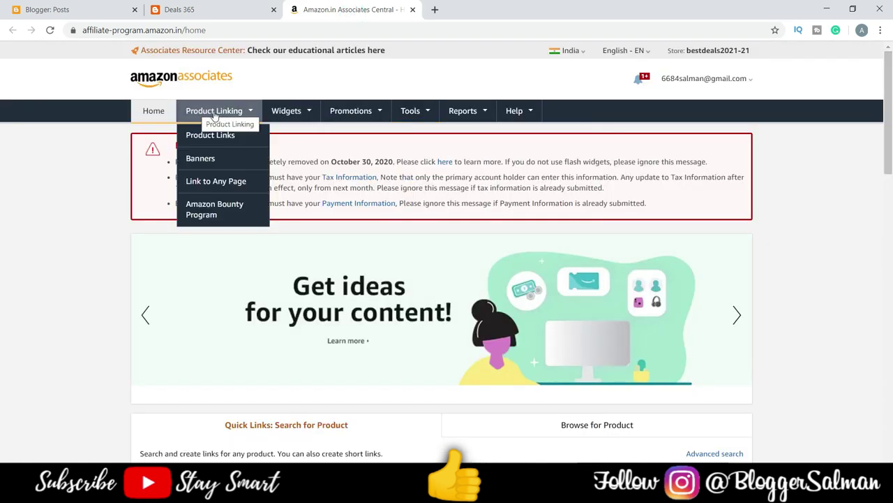
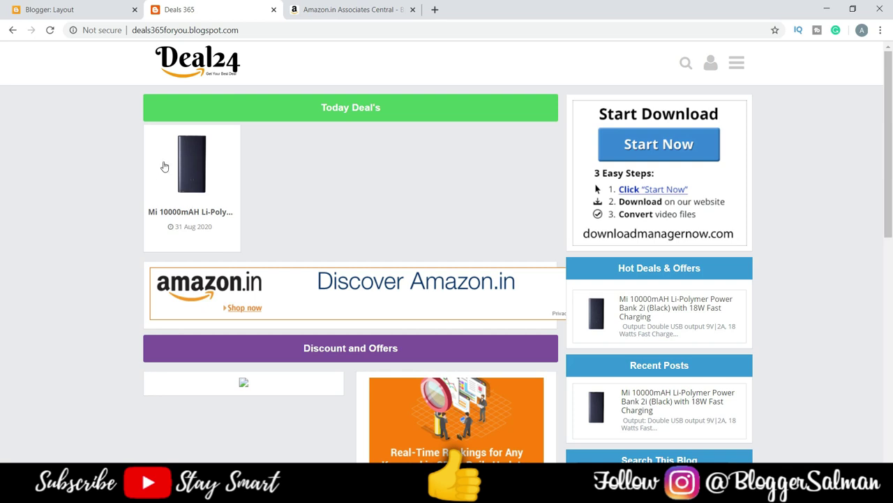
Review the blog homepage's Today Deal's section, Amazon banner and Discount and Offers heading.
scroll(293, 245, "down", 2)
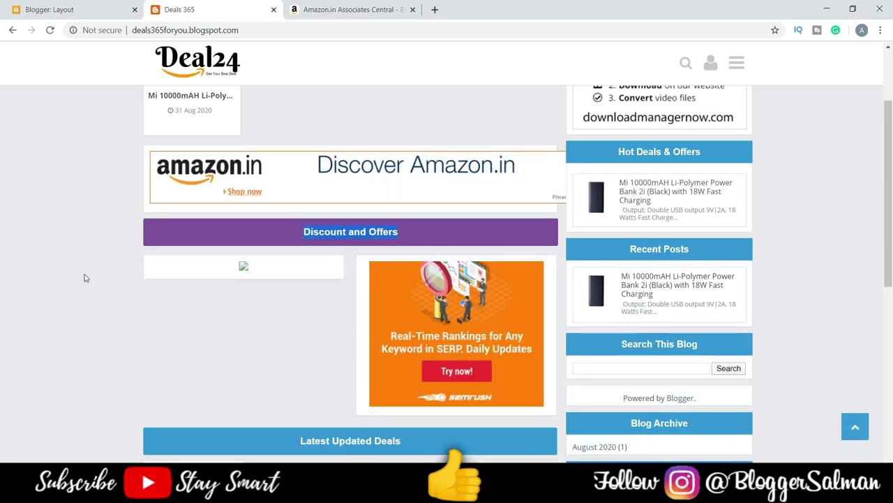
scroll(80, 289, "up", 2)
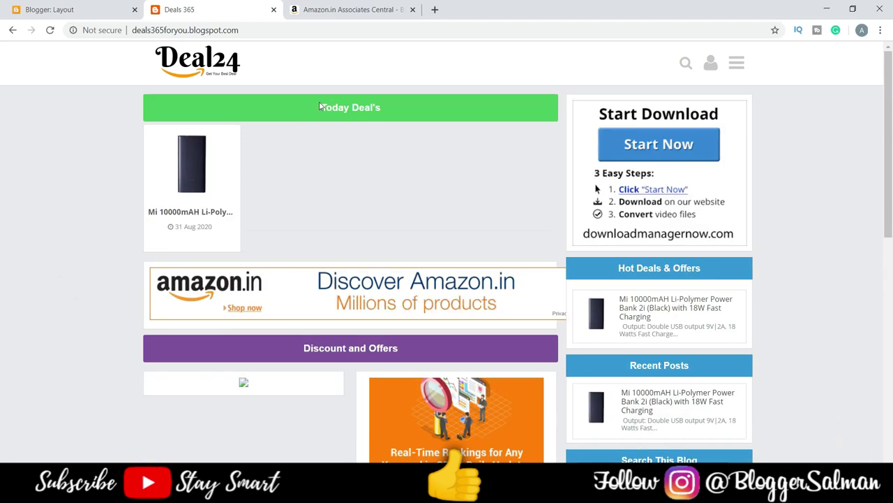
left_click_drag(319, 108, 423, 119)
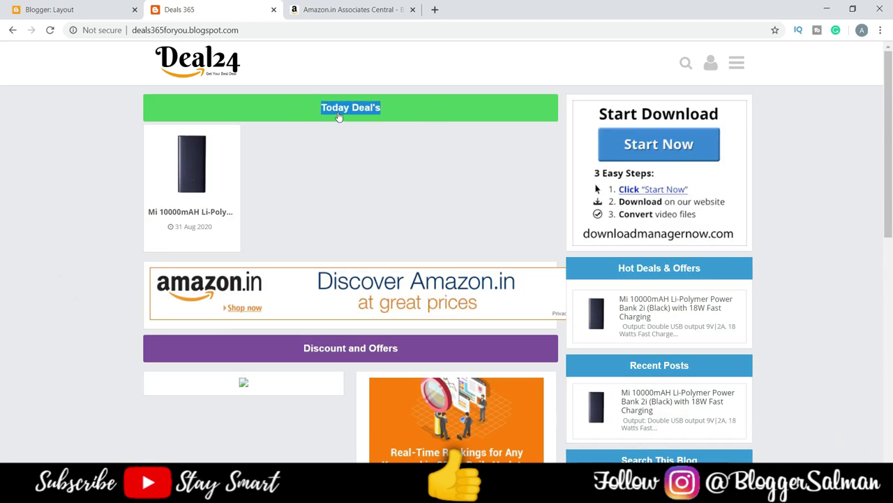
left_click(32, 133)
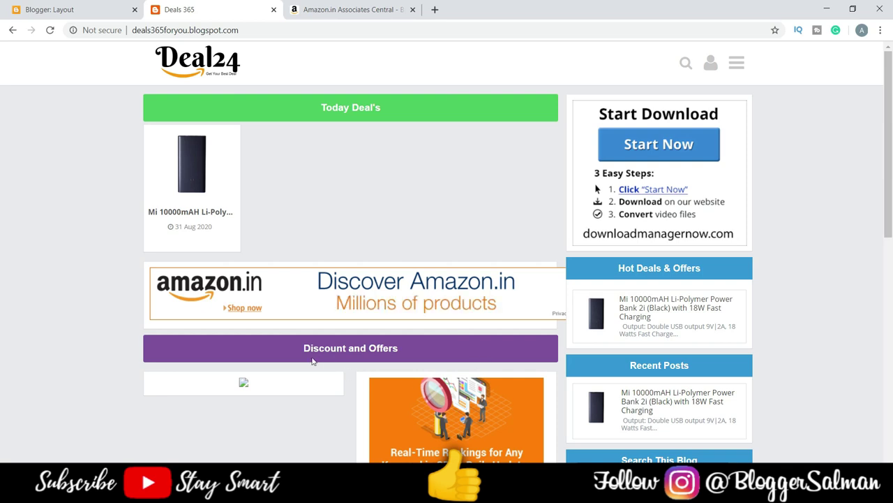
scroll(303, 353, "down", 1)
scroll(303, 335, "down", 1)
left_click_drag(304, 290, 416, 289)
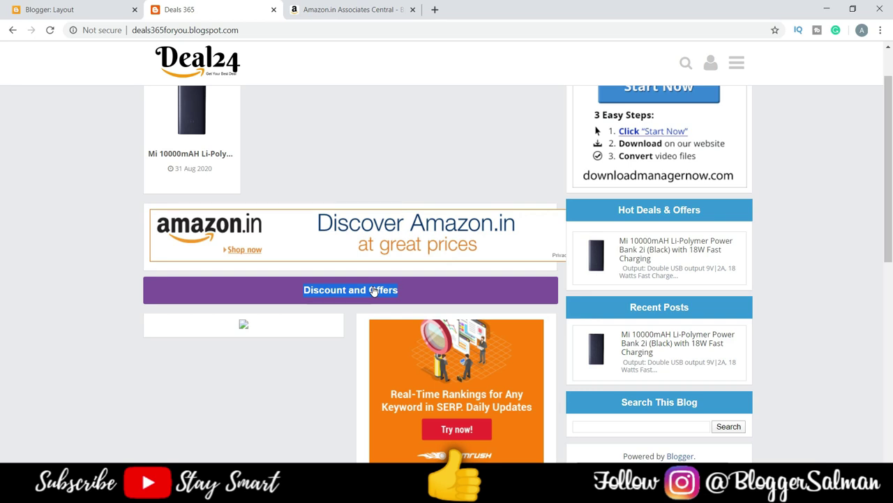
scroll(374, 291, "up", 1)
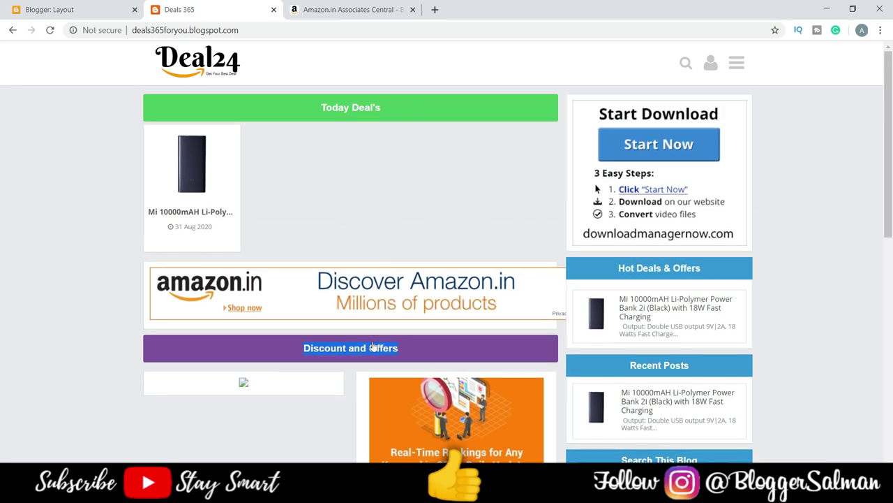
In the Blogger layout, set the title of the Discount and Offers gadget to Best Deals.
left_click(90, 10)
left_click(66, 314)
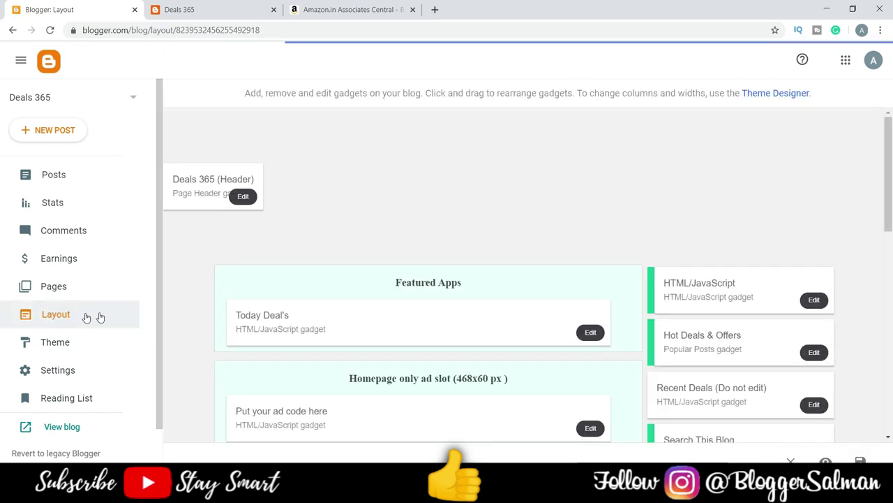
scroll(357, 260, "down", 4)
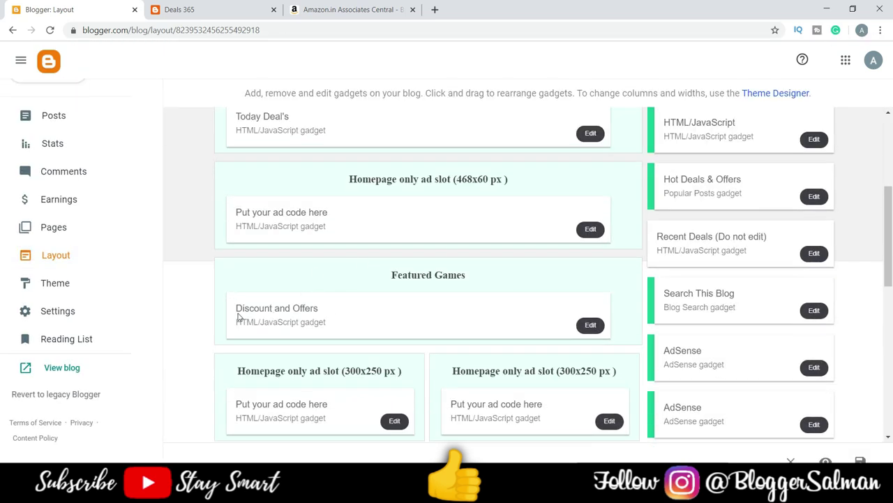
left_click(591, 325)
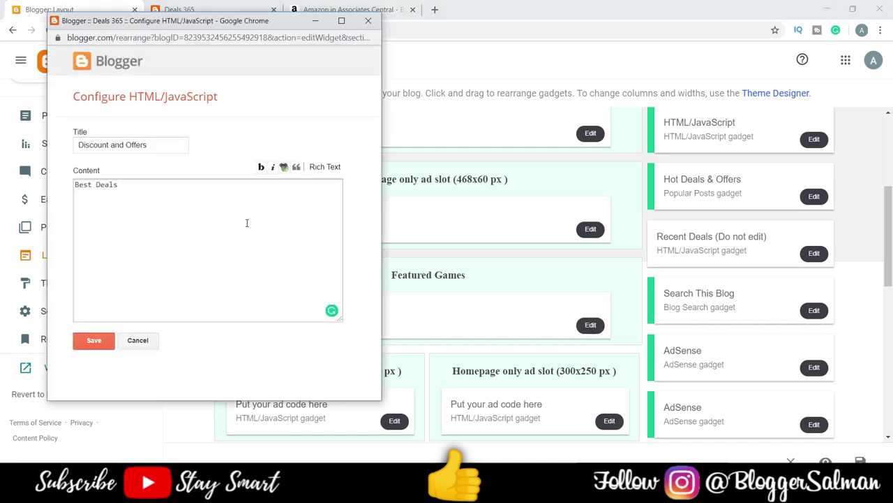
left_click(160, 148)
key("ctrl+a")
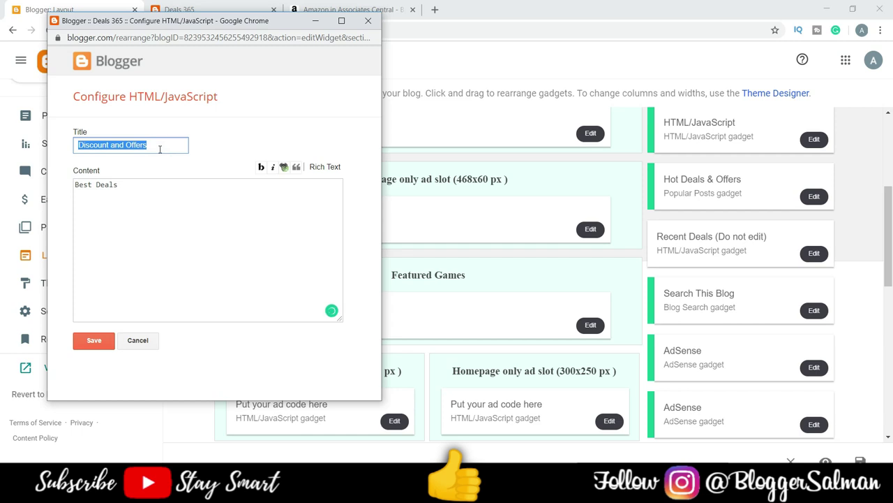
type("Best Deals")
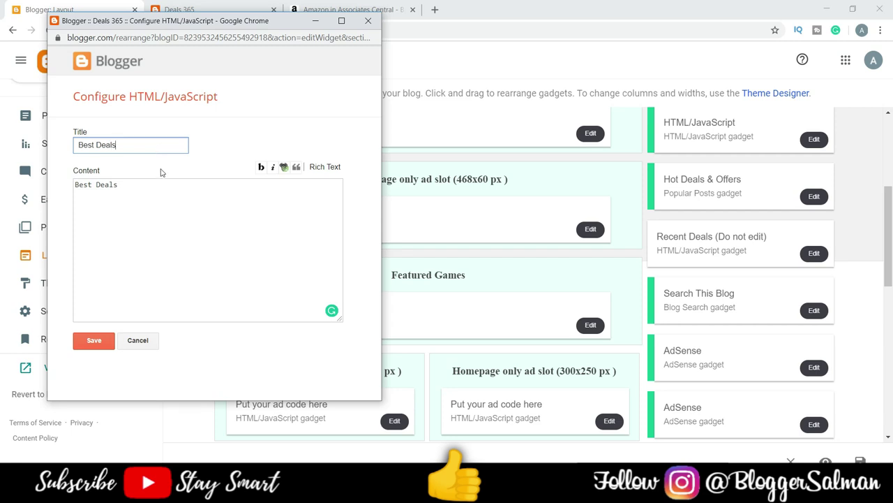
Make the gadget's content match its Best Deals title and save the gadget.
left_click(130, 192)
key("ctrl+a")
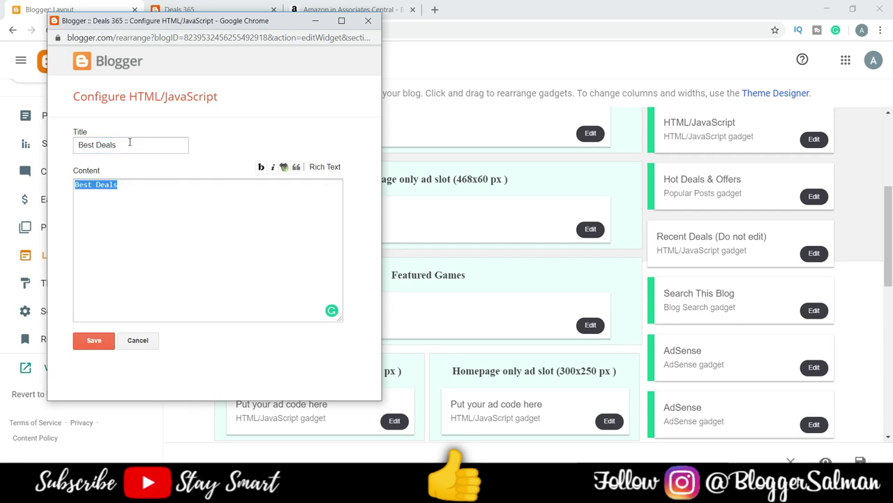
triple_click(129, 142)
right_click(107, 147)
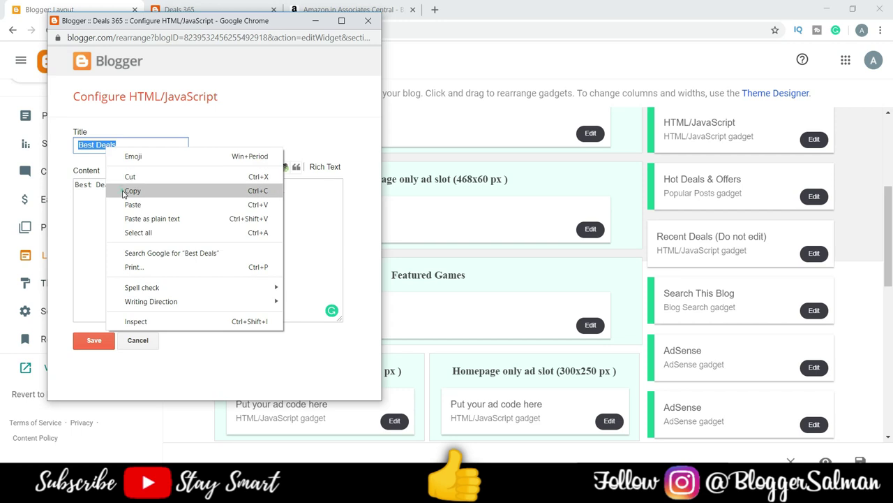
left_click(123, 191)
left_click(111, 189)
key("ctrl+a")
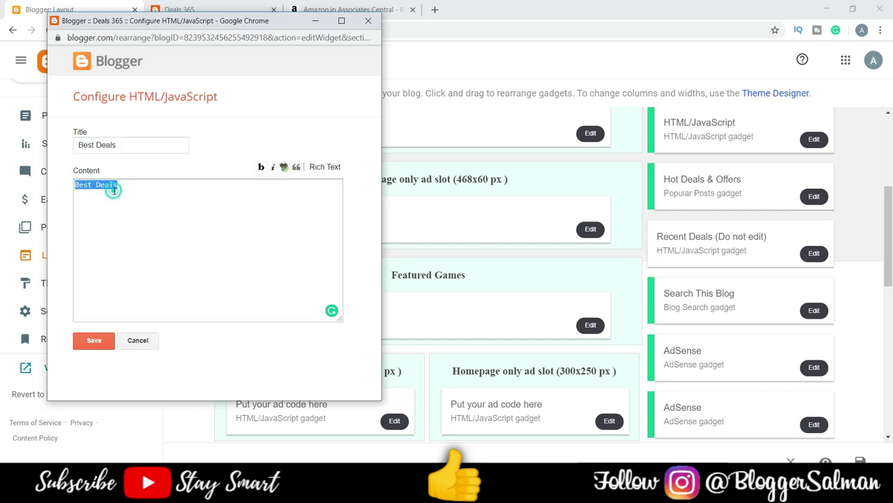
left_click(90, 340)
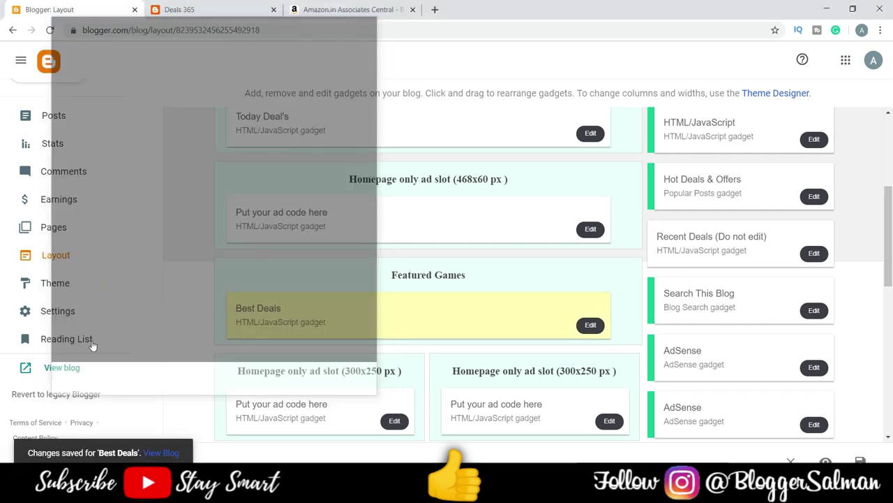
Reload the blog homepage and check the Best Deals section heading.
left_click(209, 9)
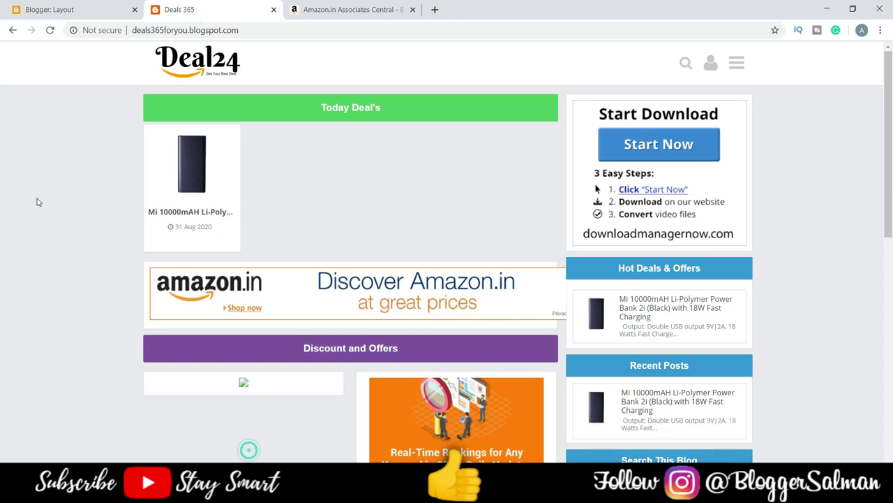
left_click(49, 30)
left_click_drag(317, 348, 378, 349)
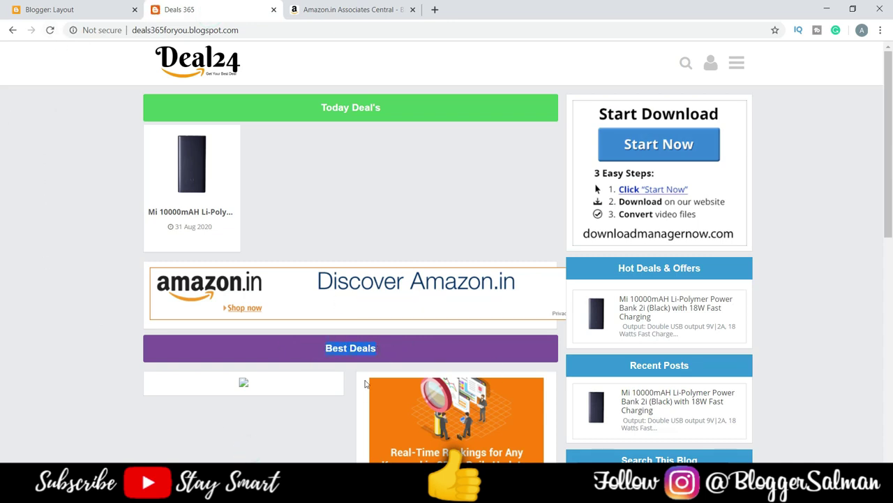
left_click(259, 433)
Return to the Blogger dashboard and create a new post for the Deals 365 blog.
left_click(54, 6)
scroll(96, 251, "up", 2)
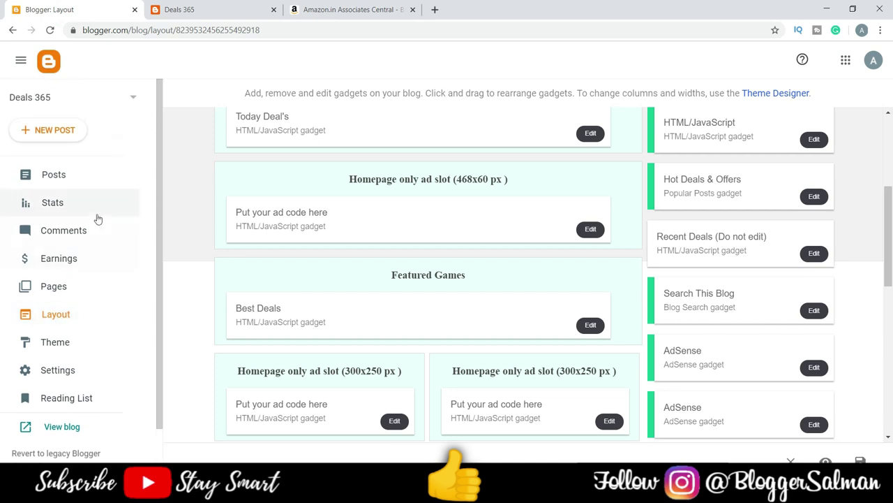
left_click(64, 130)
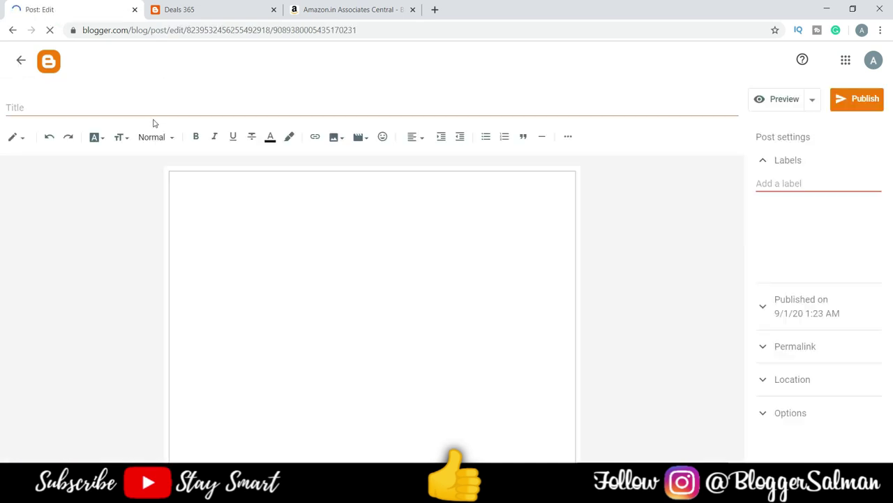
Go from the Banner Links page to the Amazon Associates Central home page, then switch back to the blog homepage.
left_click(346, 9)
scroll(582, 287, "up", 10)
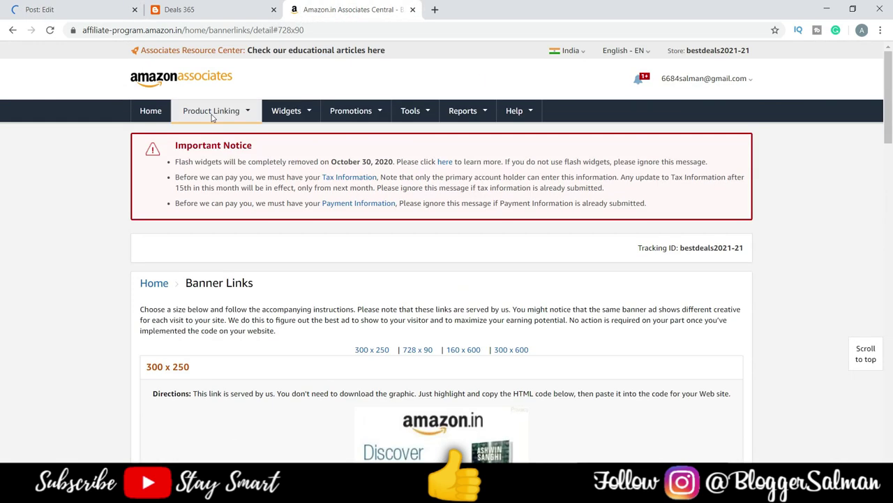
left_click(150, 110)
scroll(458, 192, "down", 2)
scroll(419, 199, "down", 3)
scroll(391, 200, "up", 4)
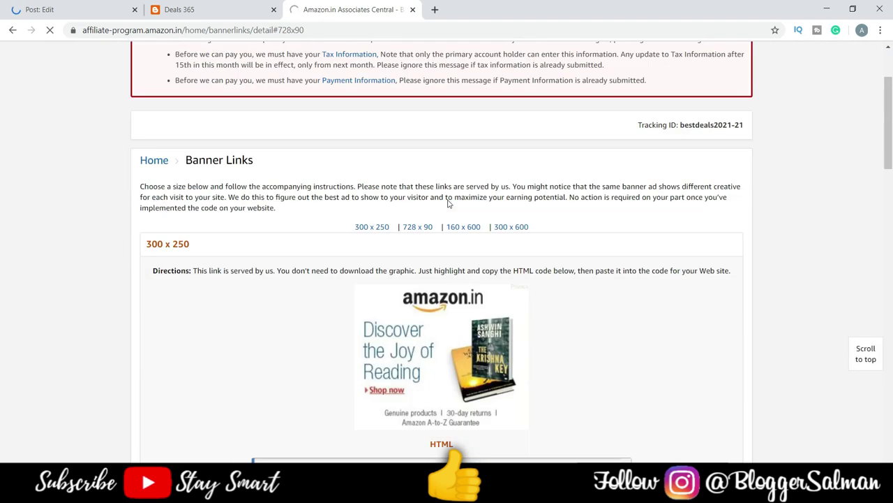
scroll(449, 203, "down", 2)
left_click(231, 10)
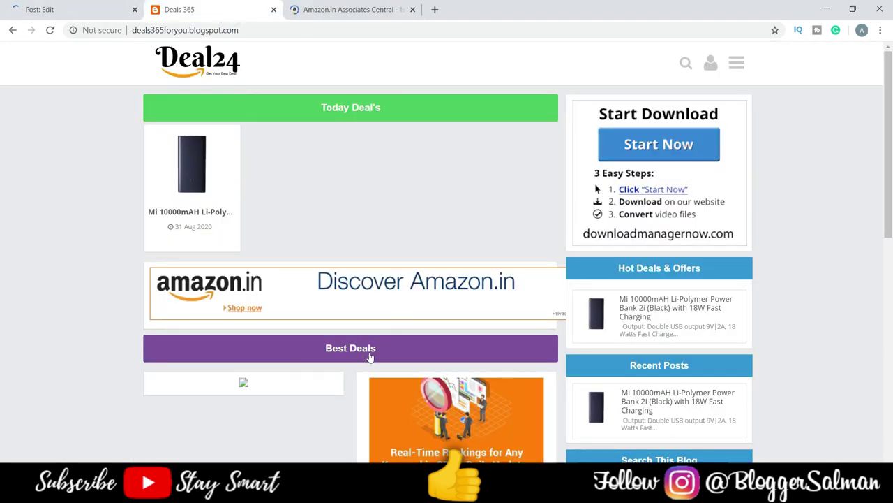
Search Amazon Associates' quick links for "best headphones".
left_click(349, 10)
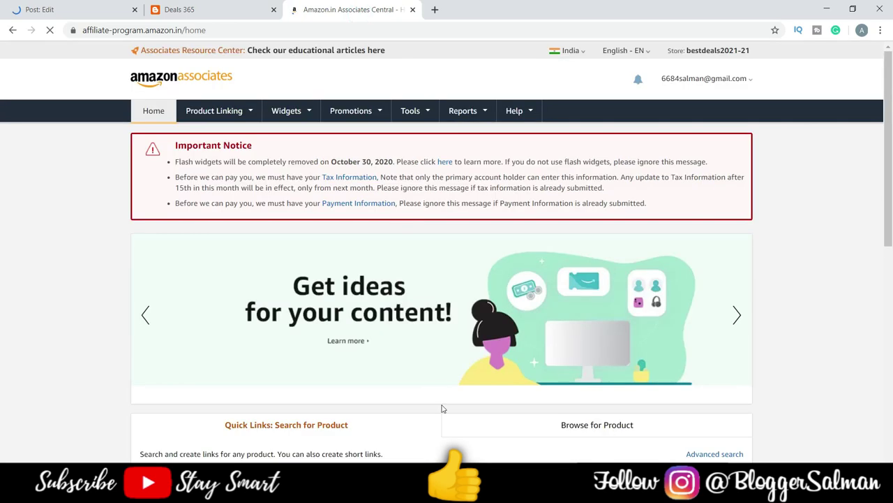
scroll(443, 408, "down", 4)
left_click(354, 188)
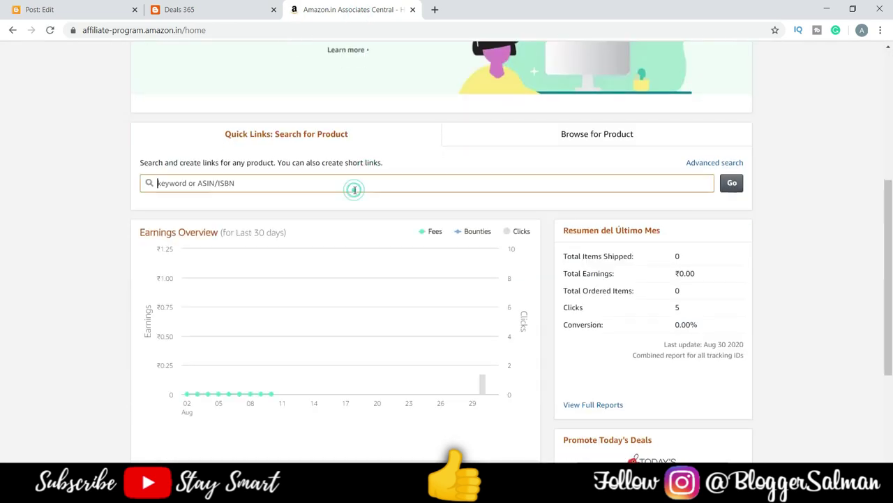
key("ctrl+v")
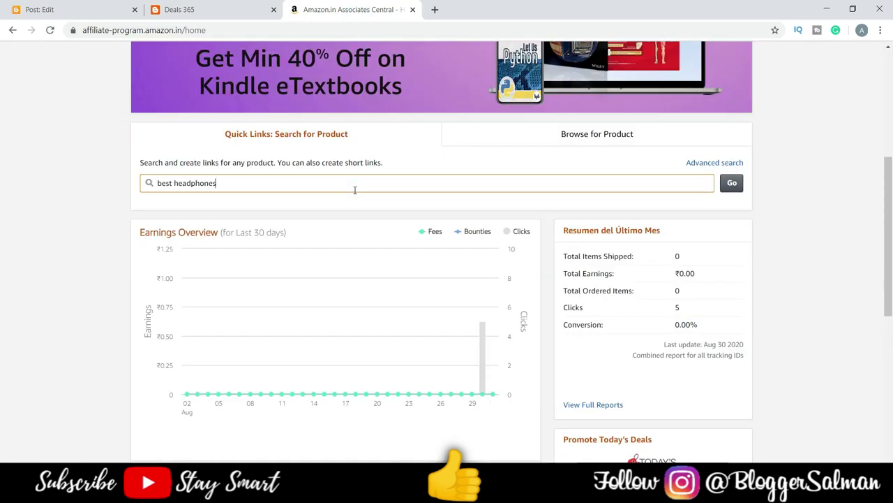
key("Return")
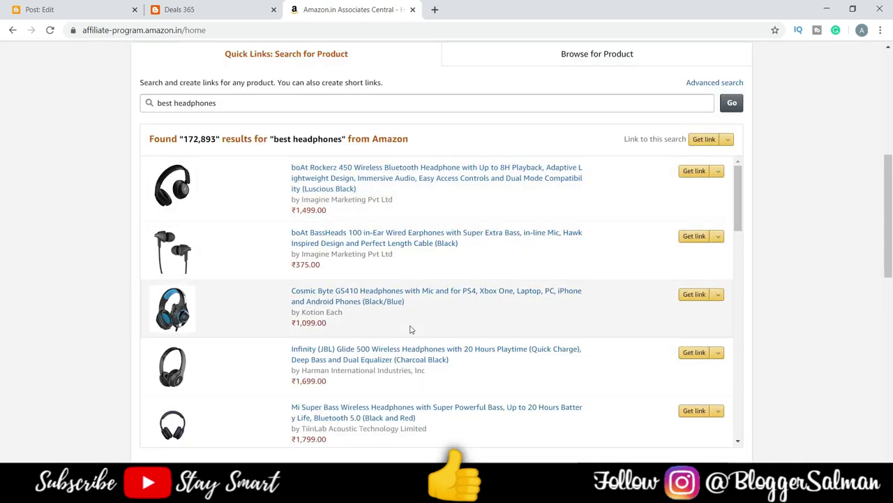
Look through the headphone results and open the boAt Rockerz 510 Bluetooth Headphone (Raging Red) product page.
scroll(415, 323, "down", 1)
scroll(450, 308, "up", 1)
scroll(450, 308, "up", 1)
scroll(461, 308, "down", 3)
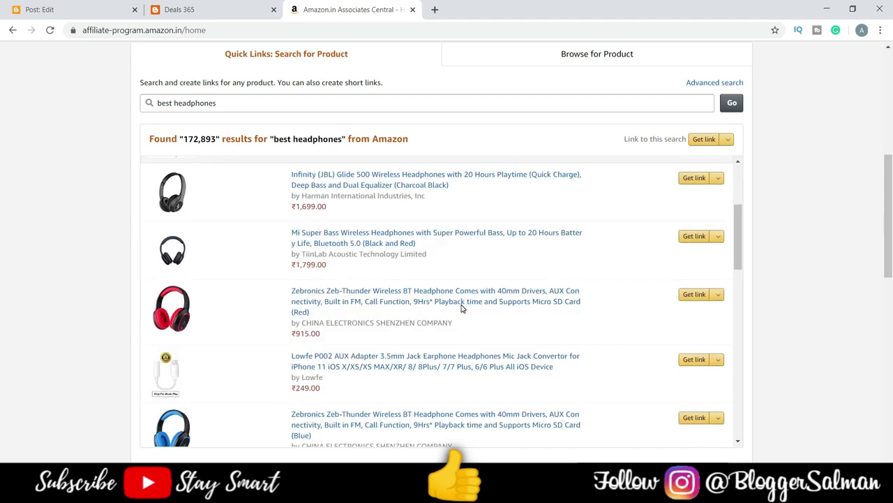
scroll(461, 308, "down", 2)
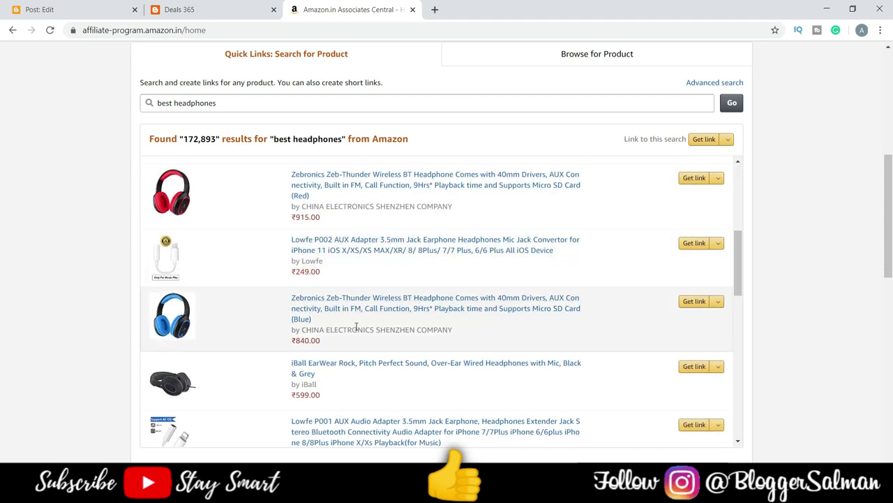
scroll(356, 326, "up", 1)
scroll(357, 326, "down", 3)
scroll(360, 328, "down", 1)
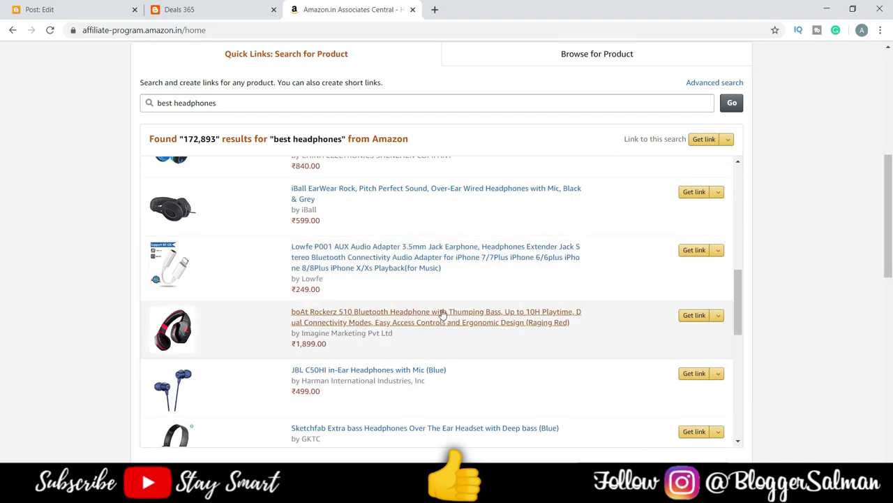
left_click(372, 319)
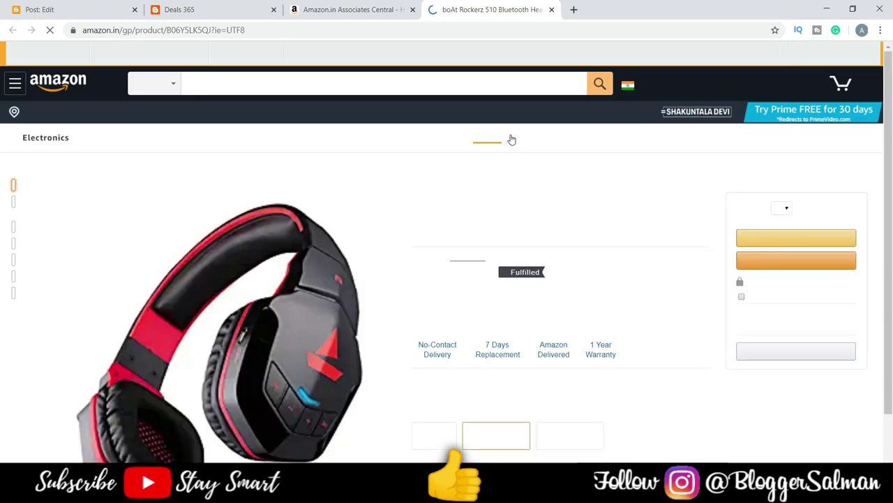
Copy the full boAt Rockerz 510 product name from Amazon into the title of the new Blogger post.
left_click_drag(681, 218, 398, 183)
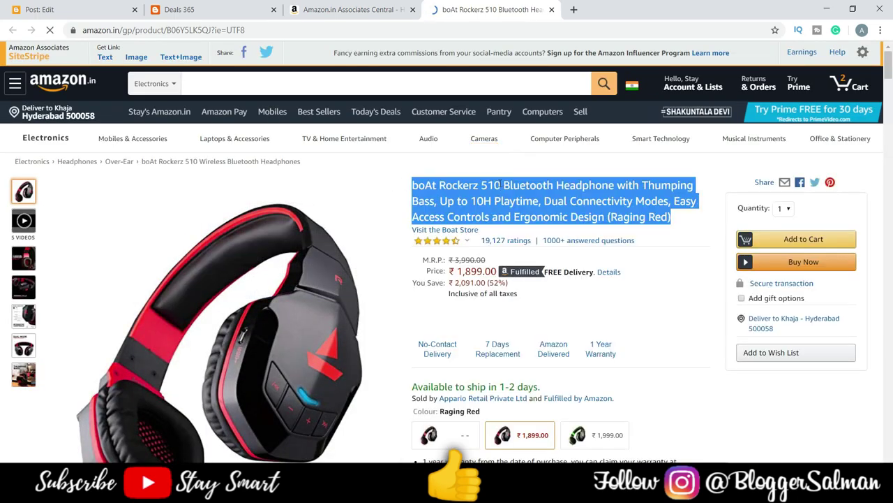
right_click(500, 185)
left_click(523, 194)
key("ctrl+1")
left_click(207, 106)
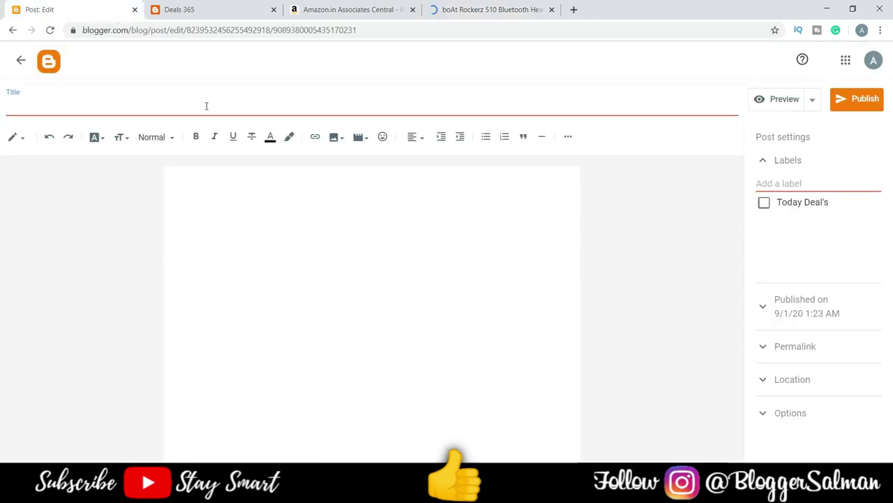
key("ctrl+v")
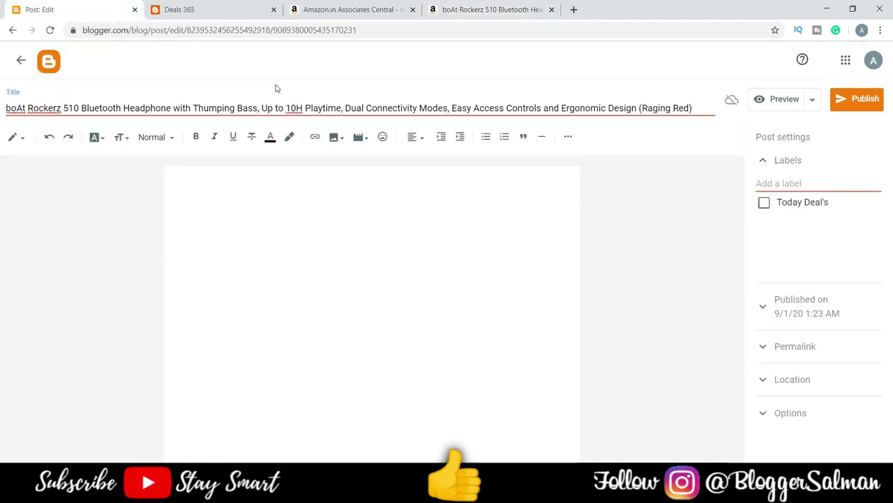
Open the enlarged main photo of the boAt Rockerz 510 on Amazon and save it as 610DvHd8BeL._SL1500_ in New folder (3).
left_click(464, 9)
scroll(438, 230, "down", 2)
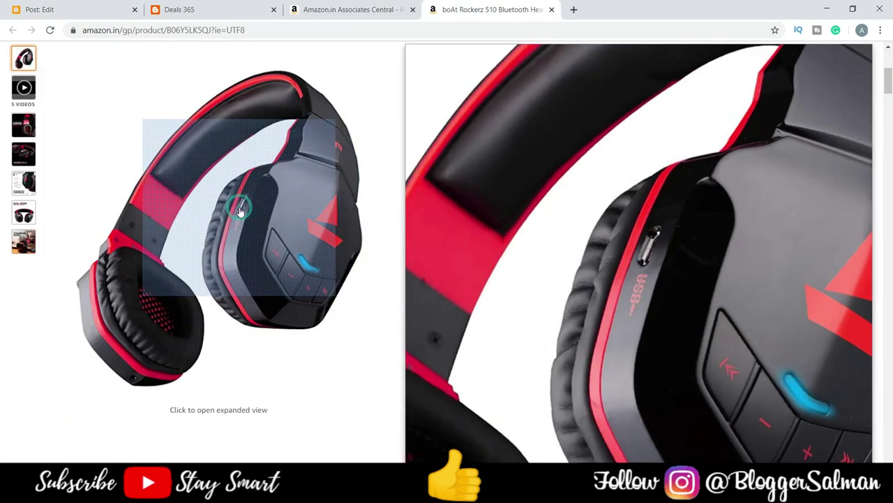
left_click(238, 206)
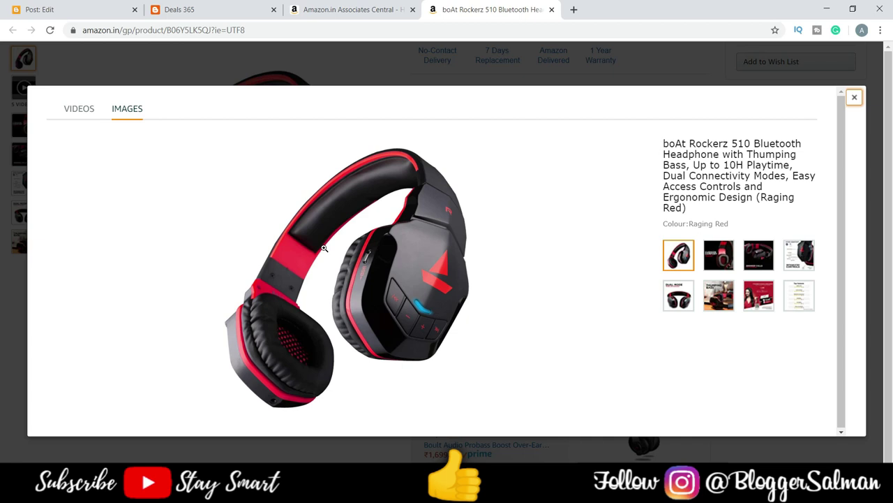
right_click(326, 251)
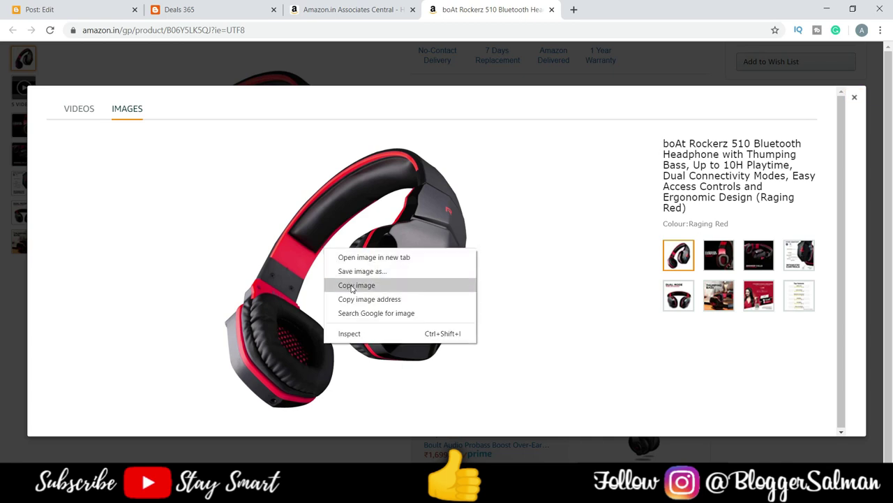
left_click(359, 285)
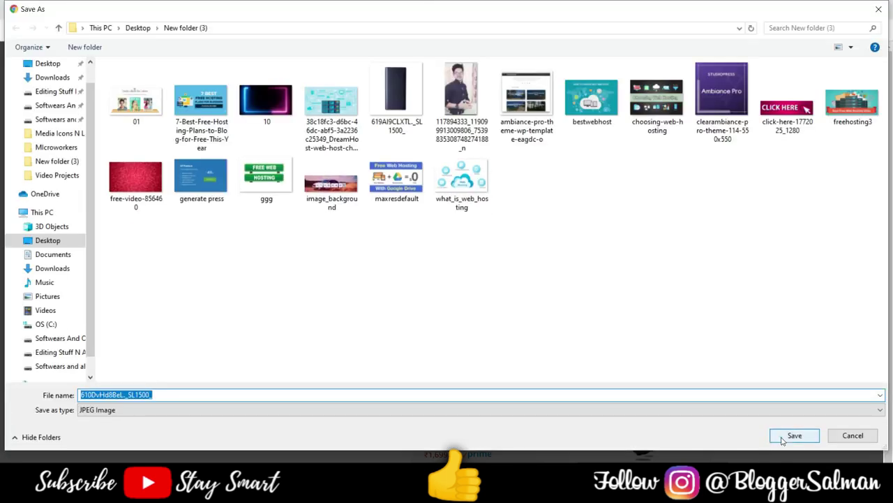
left_click(781, 439)
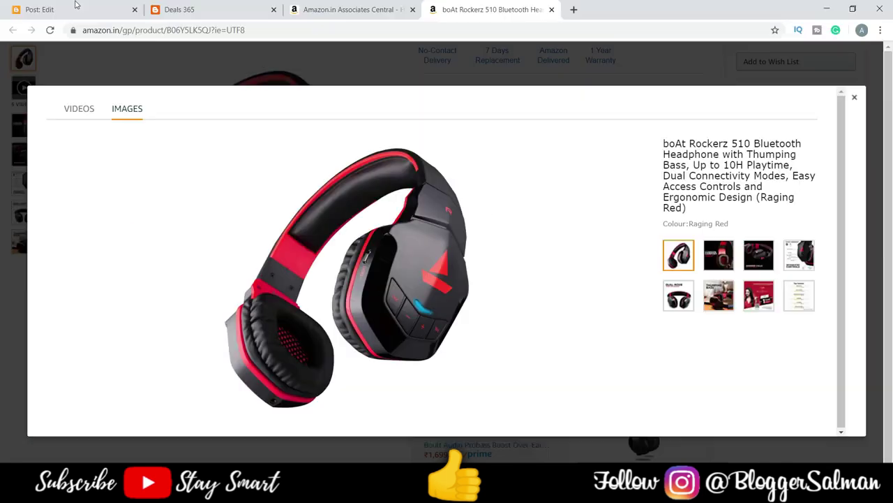
Upload the image 610DvHd8BeL._SL1500_ from the computer and insert it in the body of the Blogger post.
left_click(74, 10)
left_click(343, 189)
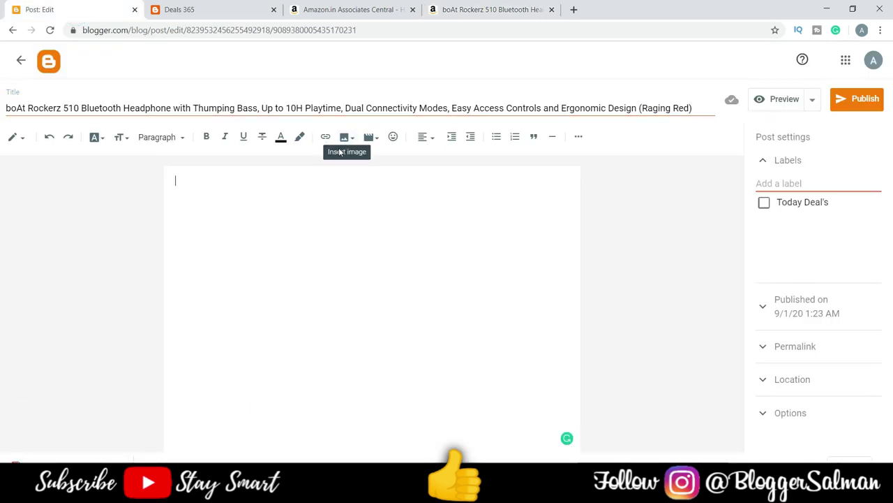
left_click(343, 140)
left_click(371, 163)
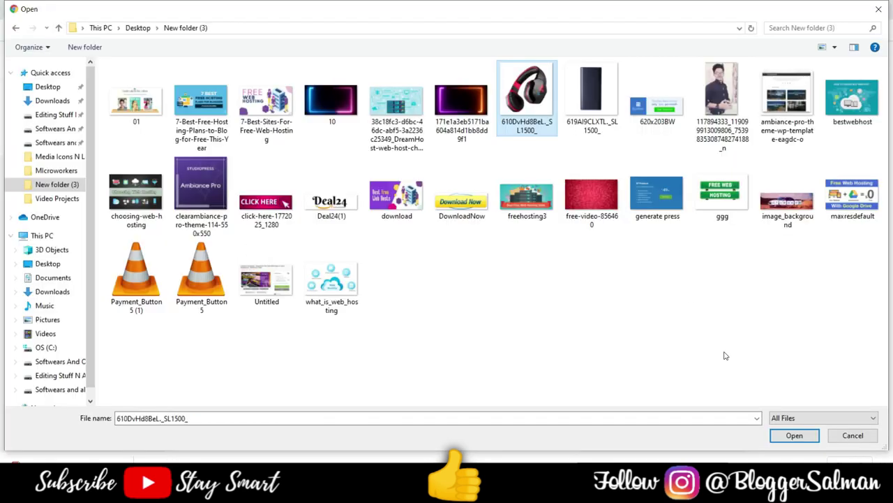
left_click(794, 435)
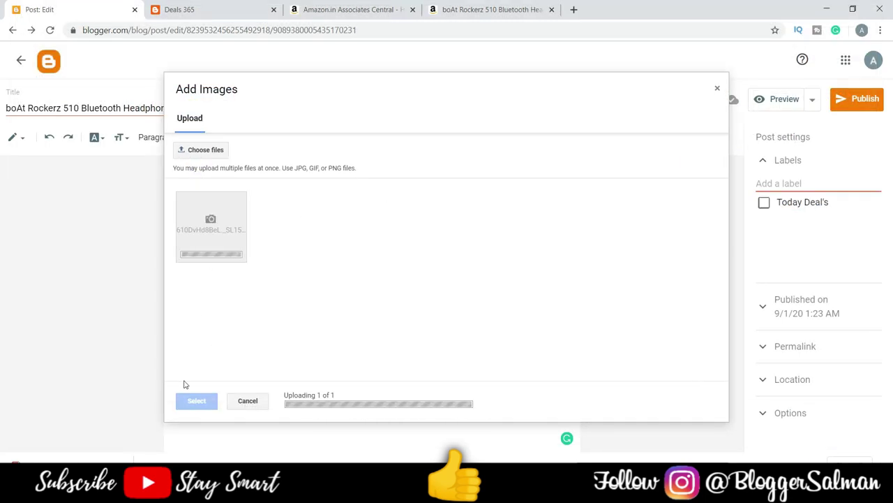
left_click(198, 401)
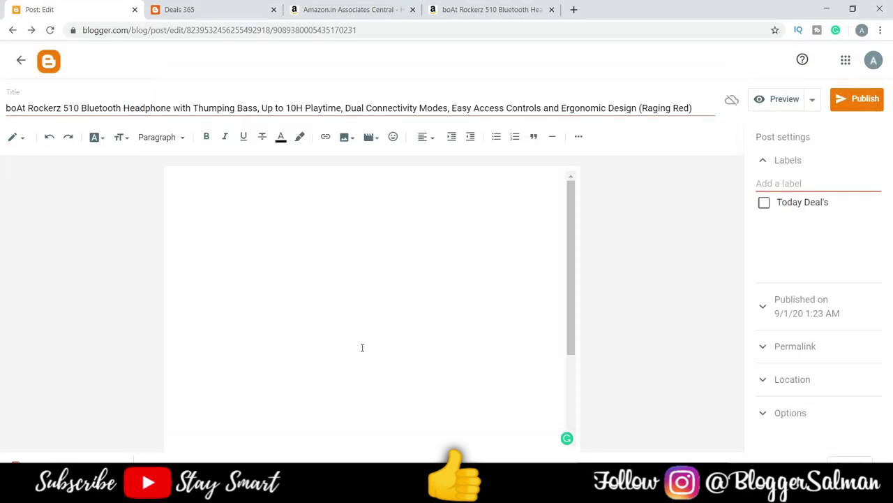
scroll(435, 263, "down", 2)
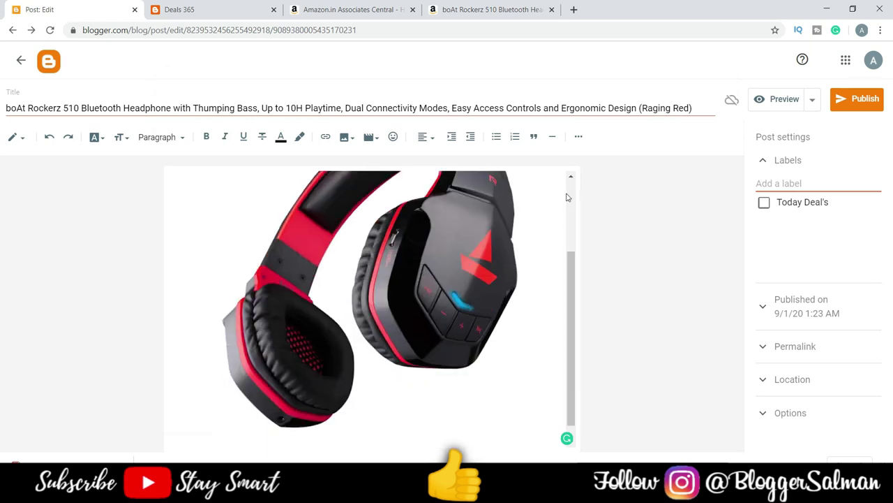
Close the enlarged photo on the Amazon product page and copy the full bulleted list of product features.
left_click(514, 17)
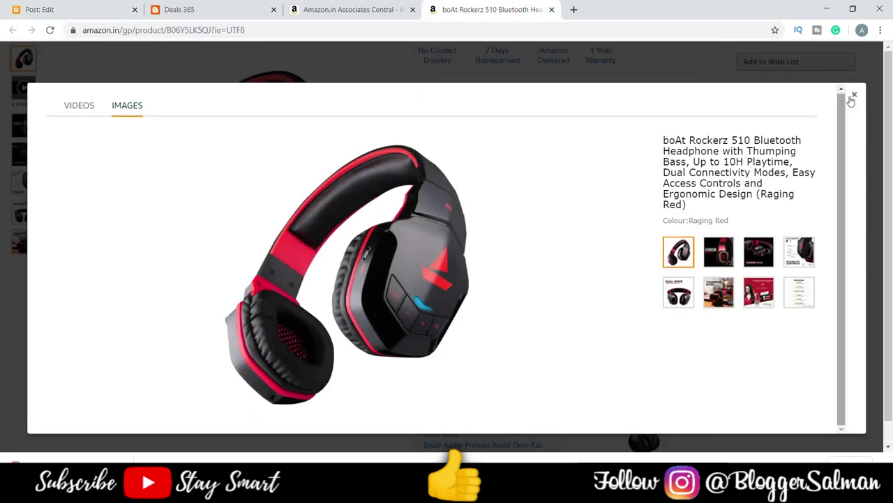
key("Escape")
scroll(514, 205, "down", 2)
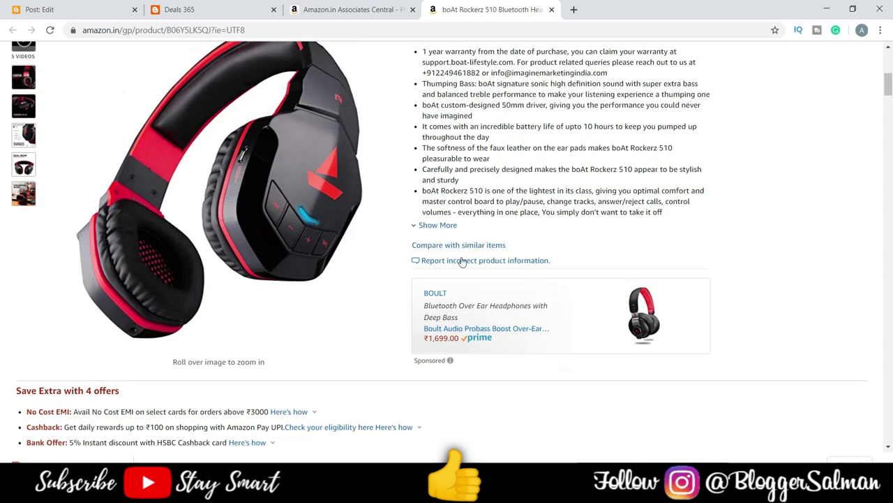
left_click_drag(676, 214, 422, 148)
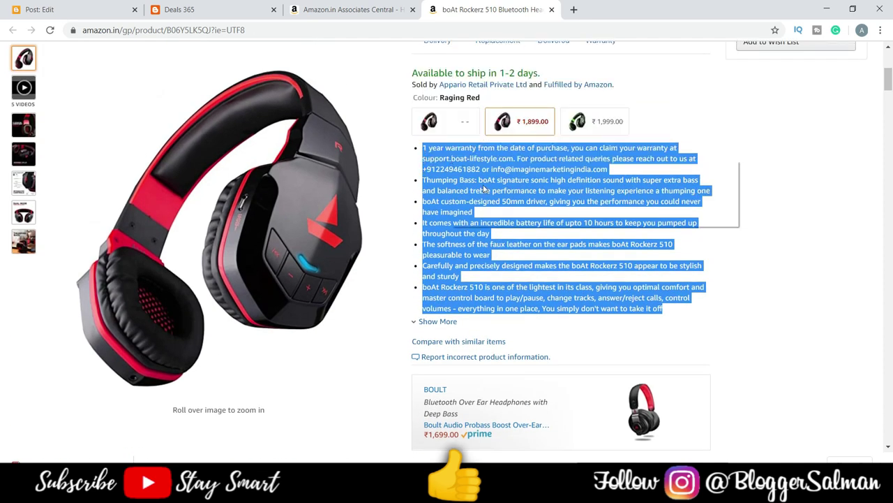
right_click(406, 160)
left_click(427, 167)
Paste the copied feature list beneath the headphone image in the post and add a new line after it.
left_click(73, 9)
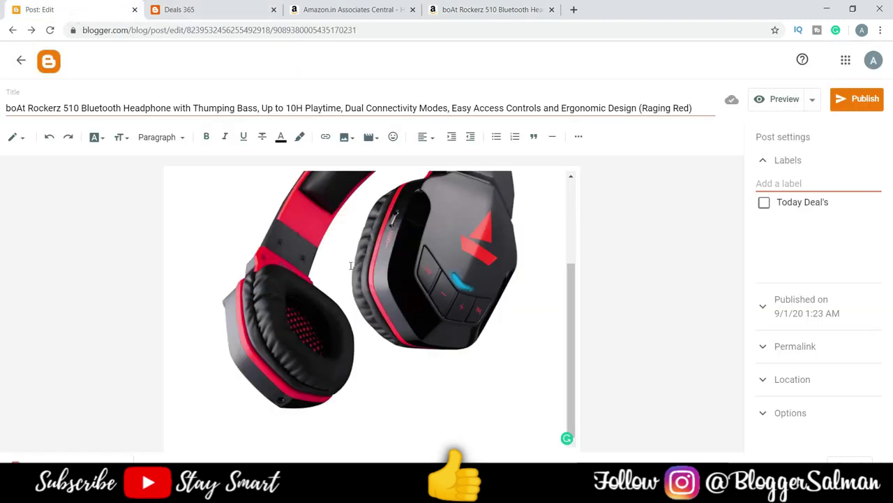
left_click(502, 410)
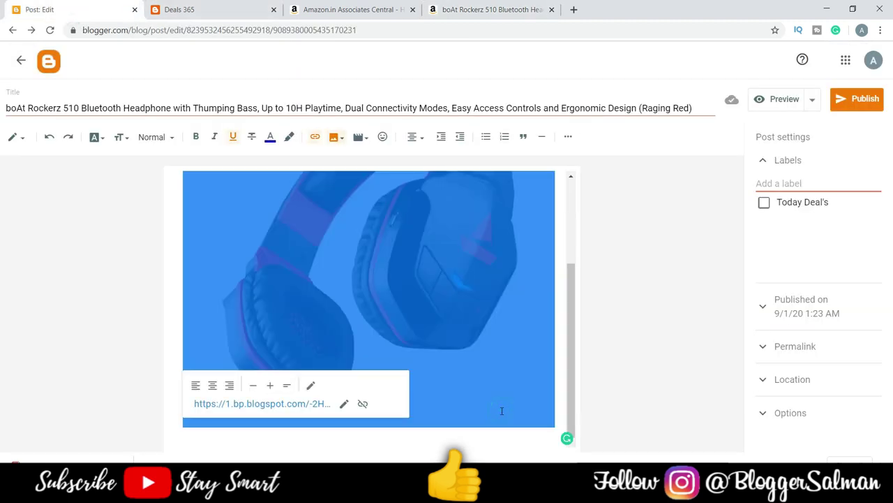
left_click(561, 409)
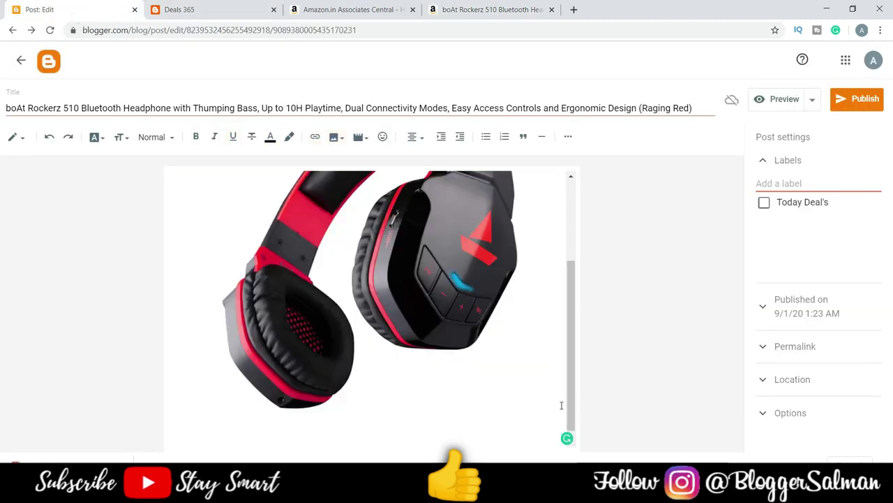
key("ctrl+v")
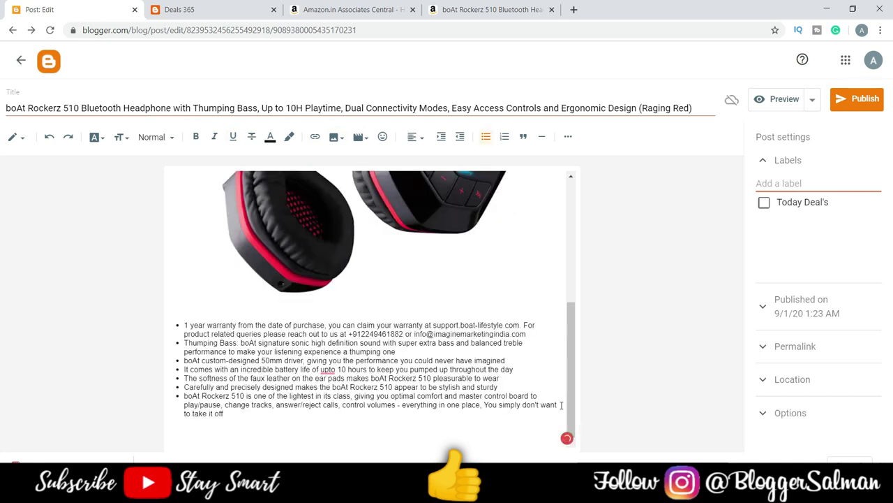
key("Return")
scroll(369, 252, "down", 1)
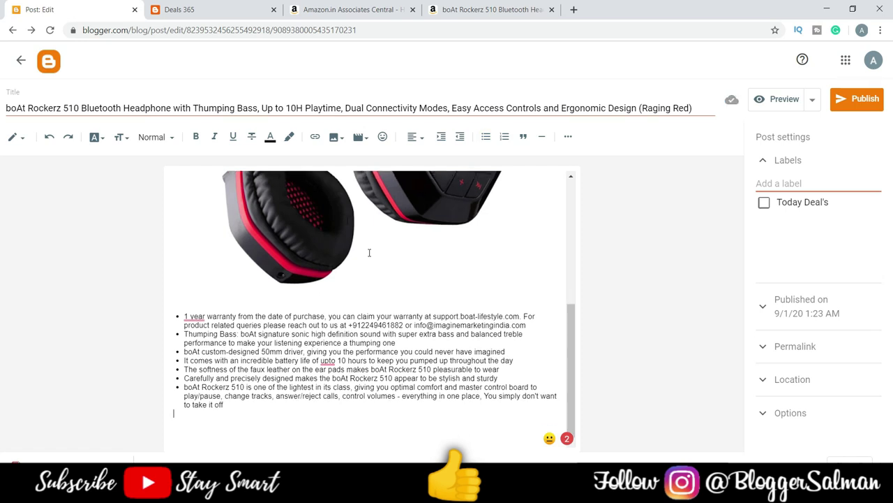
left_click(334, 137)
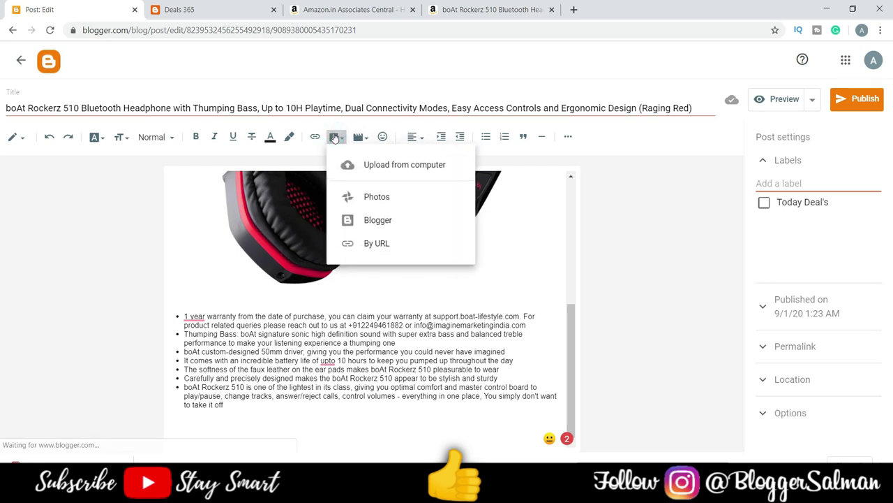
left_click(369, 165)
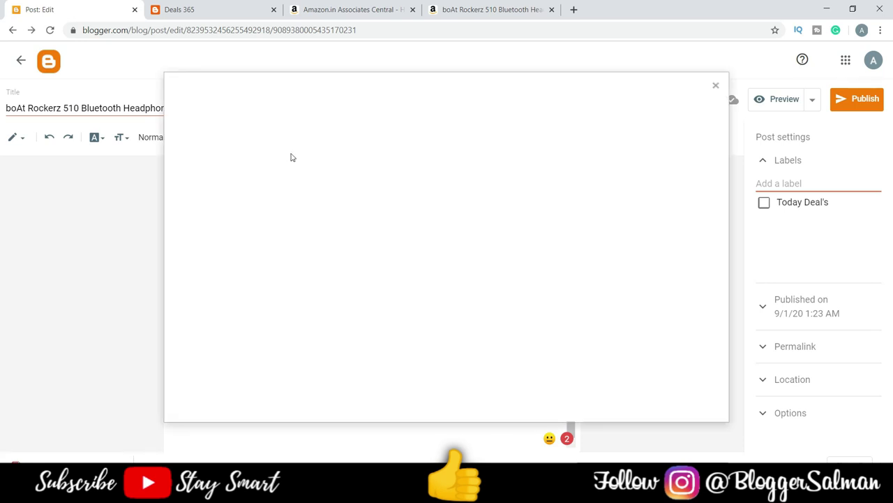
key("Escape")
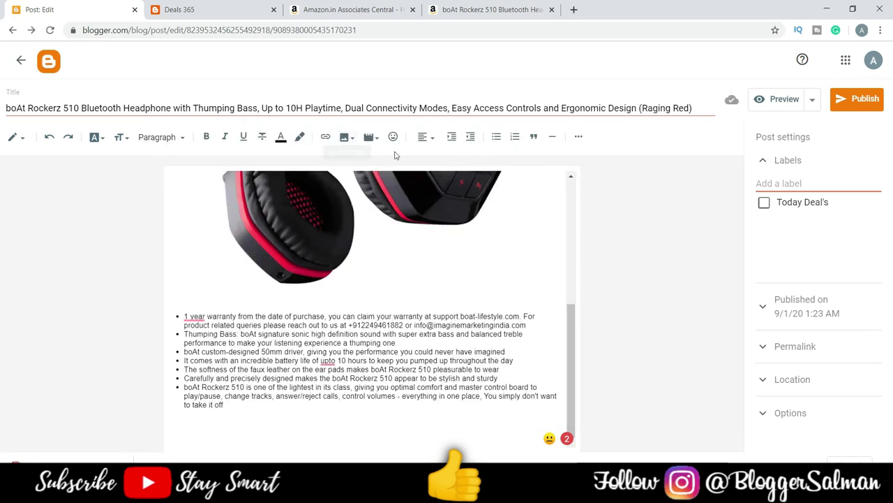
Insert the Buy Now on Amazon image from the blog's existing images beneath the feature list in the post.
left_click(345, 139)
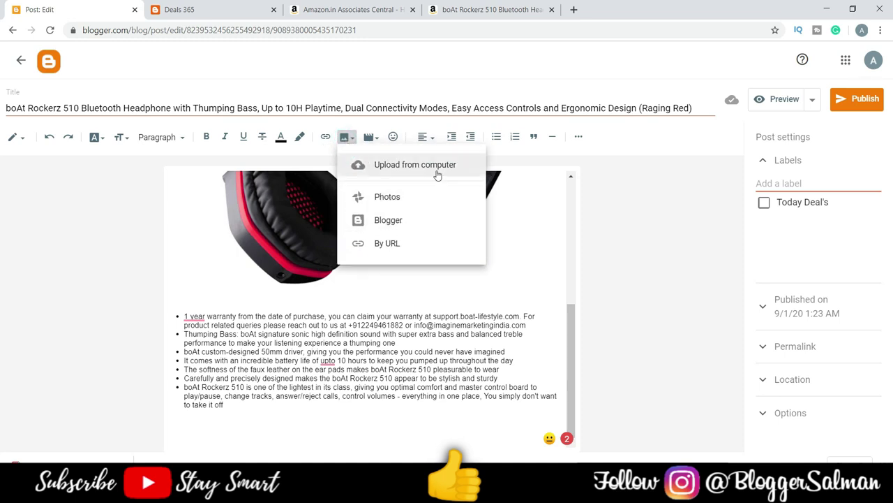
left_click(376, 222)
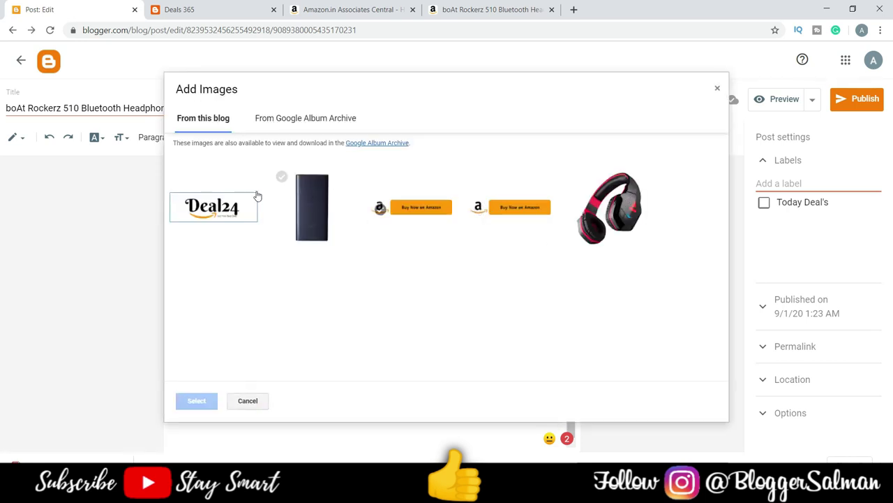
left_click(417, 207)
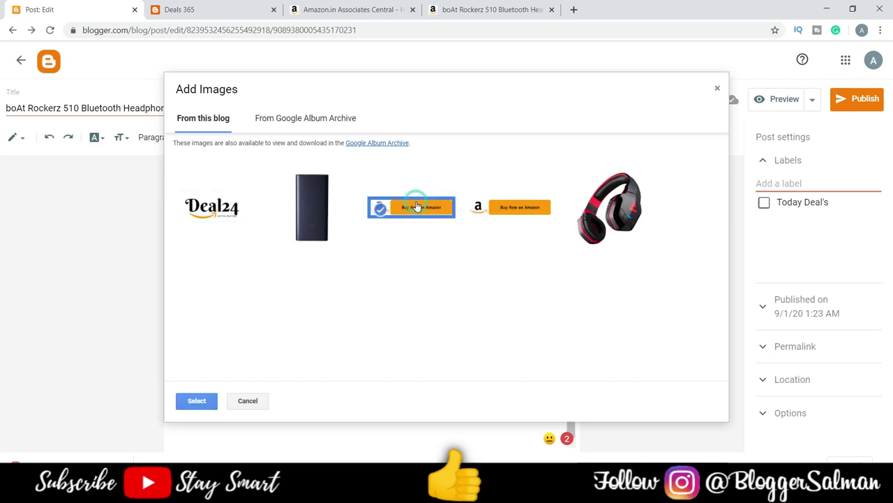
left_click(196, 401)
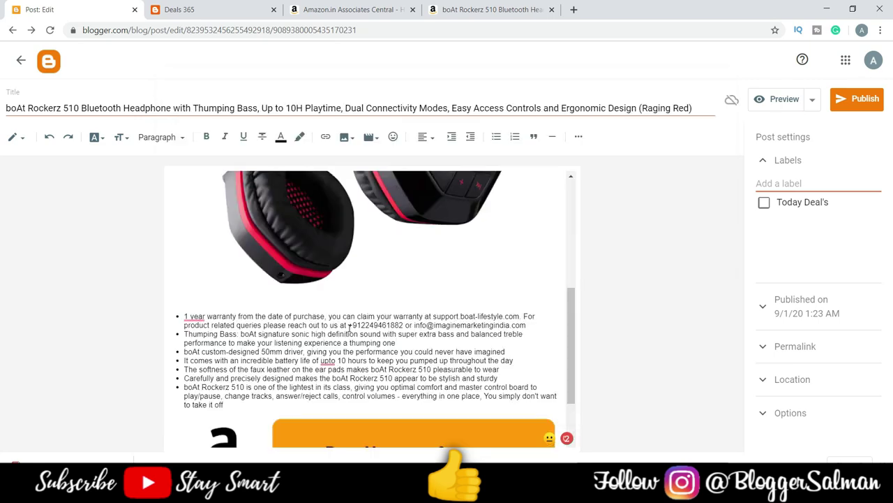
Make the Buy Now on Amazon image one size smaller and review the post body from start to end.
left_click(377, 361)
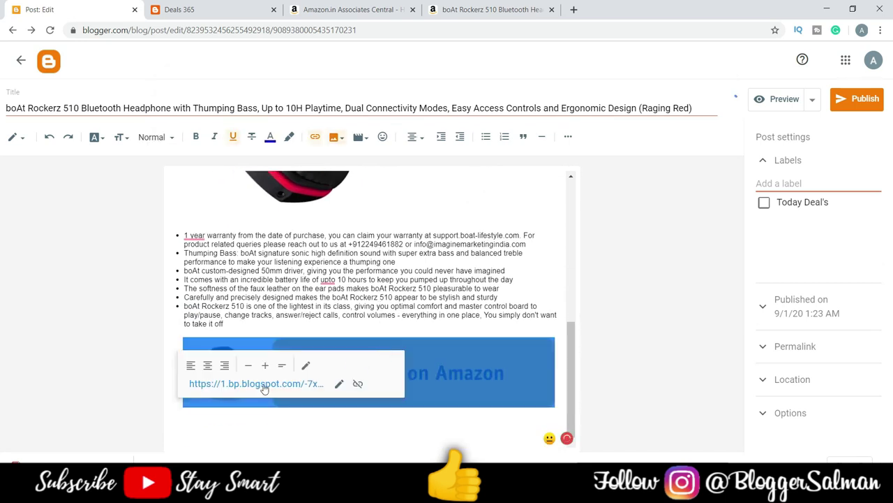
left_click(250, 371)
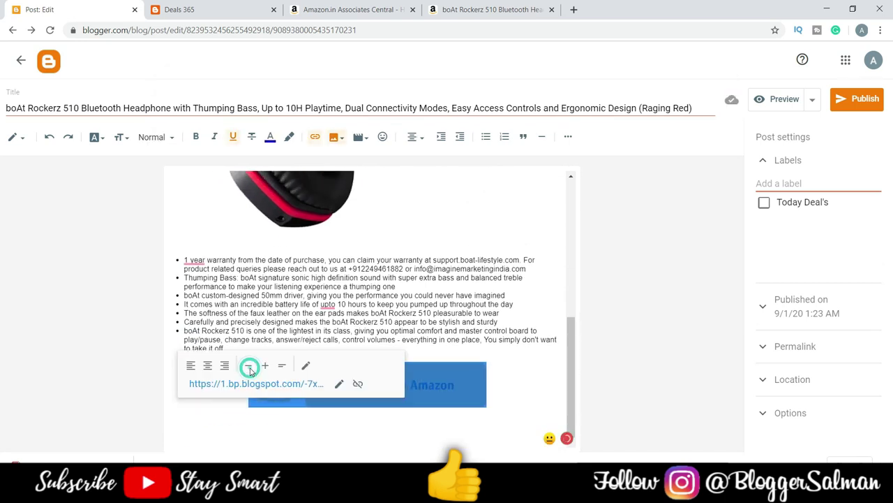
left_click(519, 378)
scroll(531, 351, "up", 10)
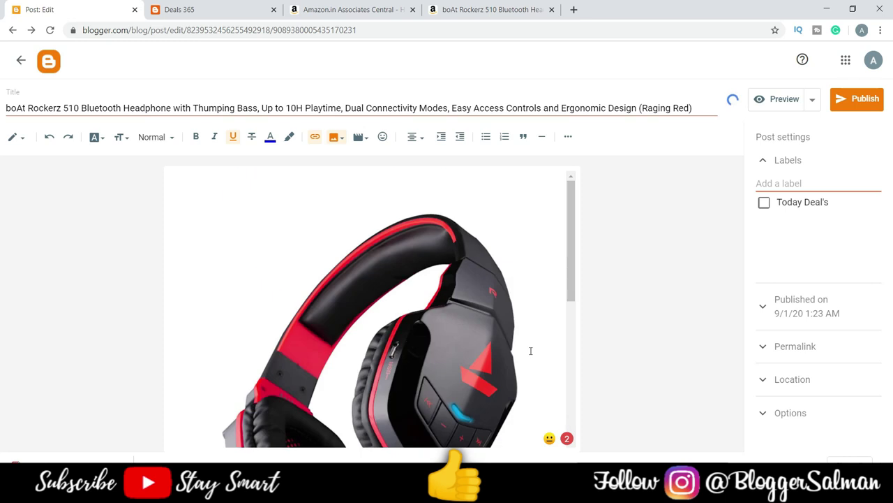
scroll(530, 348, "down", 10)
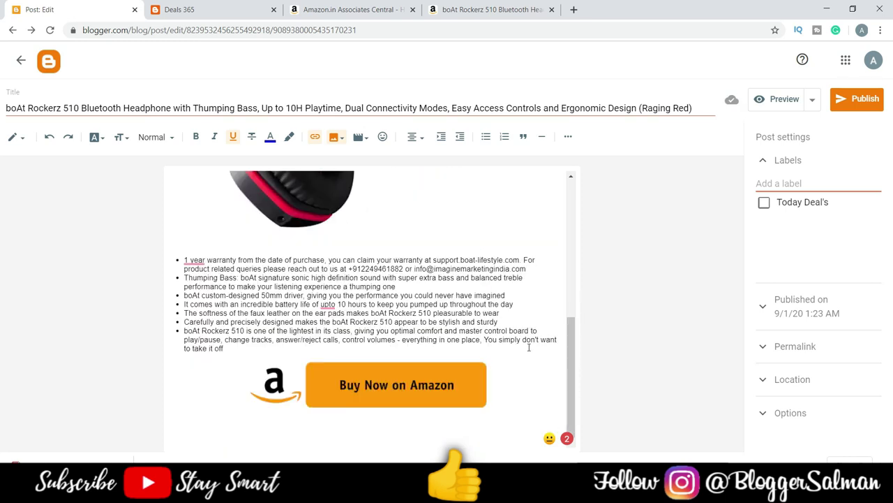
scroll(440, 224, "up", 10)
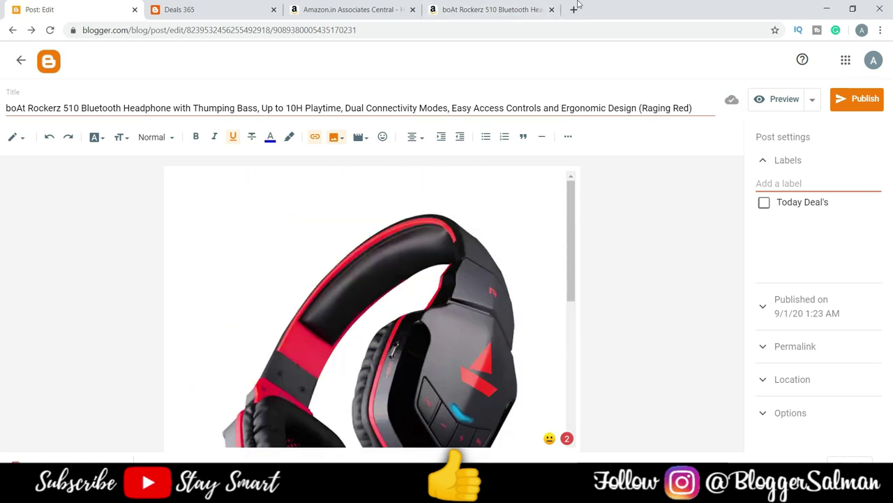
Generate the short affiliate text link for the boAt Rockerz 510 on Amazon, copy it and return to the Blogger post.
left_click(489, 9)
scroll(432, 156, "up", 2)
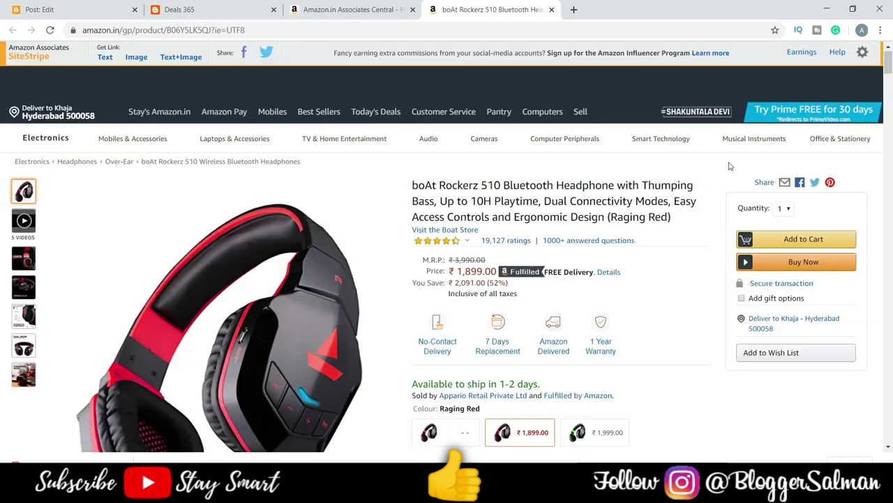
left_click(105, 56)
left_click(79, 167)
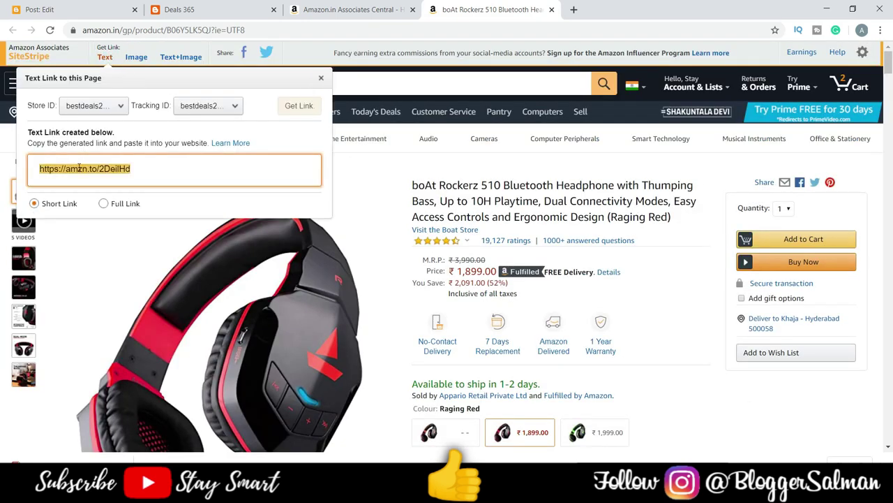
right_click(83, 170)
left_click(99, 178)
left_click(96, 13)
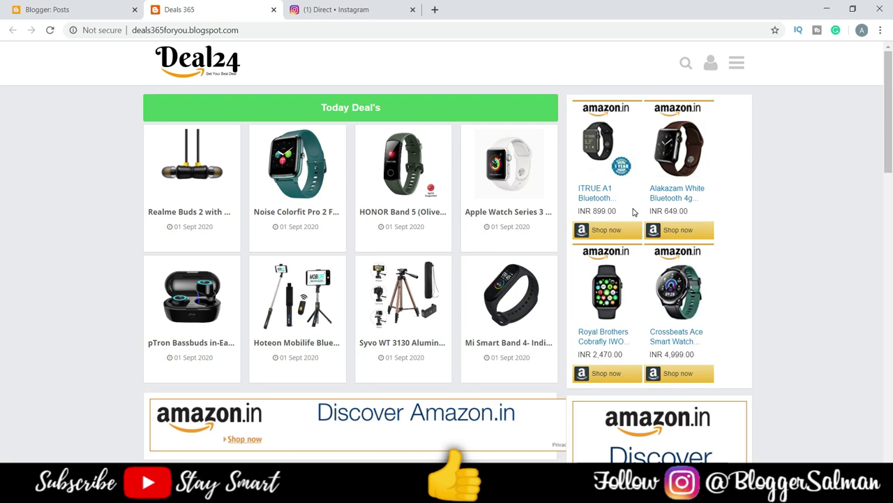
scroll(633, 211, "down", 1)
scroll(633, 211, "up", 1)
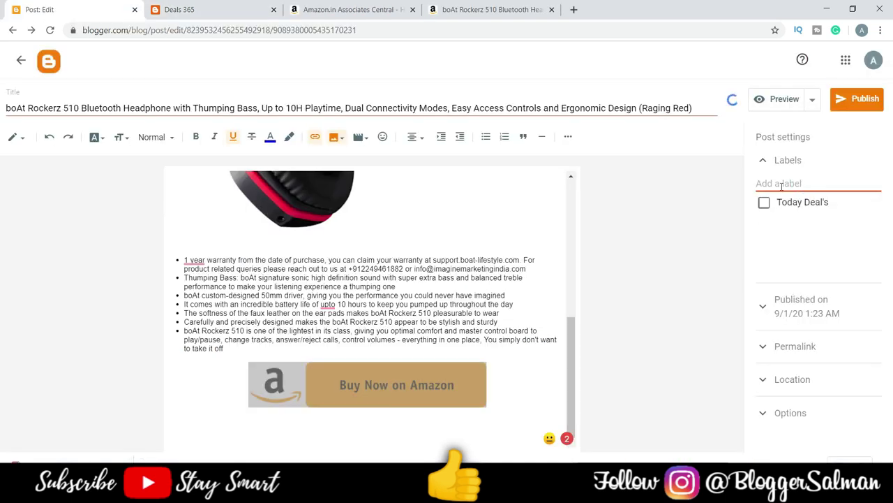
Copy the Best Deals section heading text from the Deals 365 home page.
left_click(249, 8)
left_click_drag(322, 349, 375, 349)
right_click(342, 348)
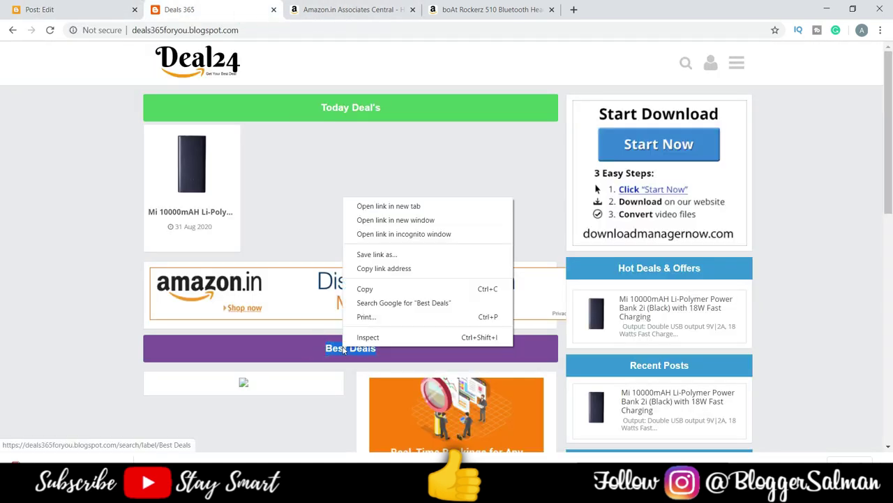
left_click(361, 289)
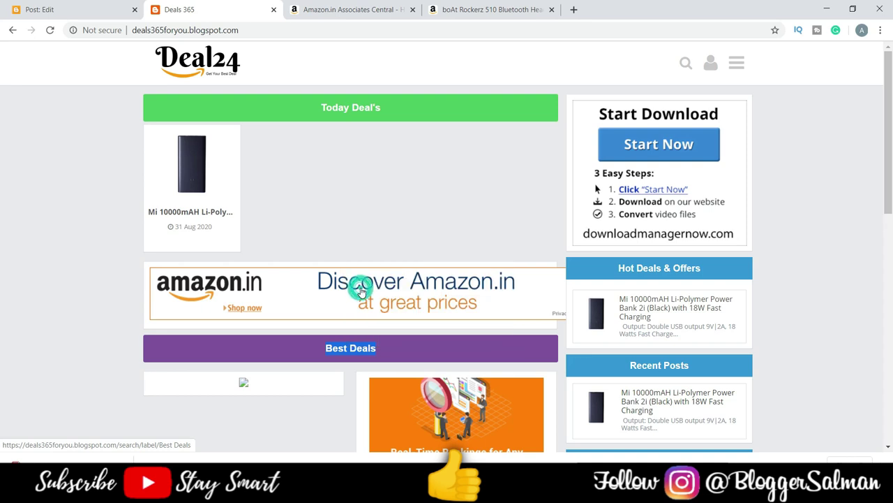
Add Best Deals as a new label on the headphone post and publish the post.
left_click(59, 9)
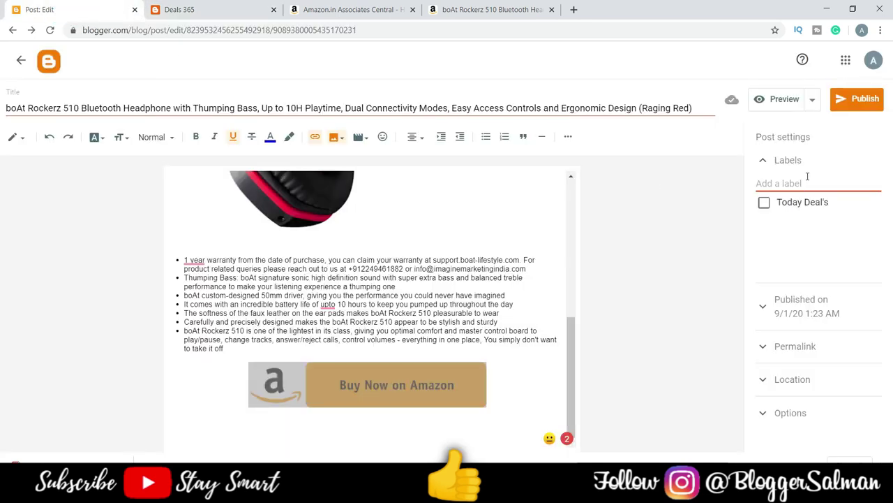
key("ctrl+v")
left_click(765, 204)
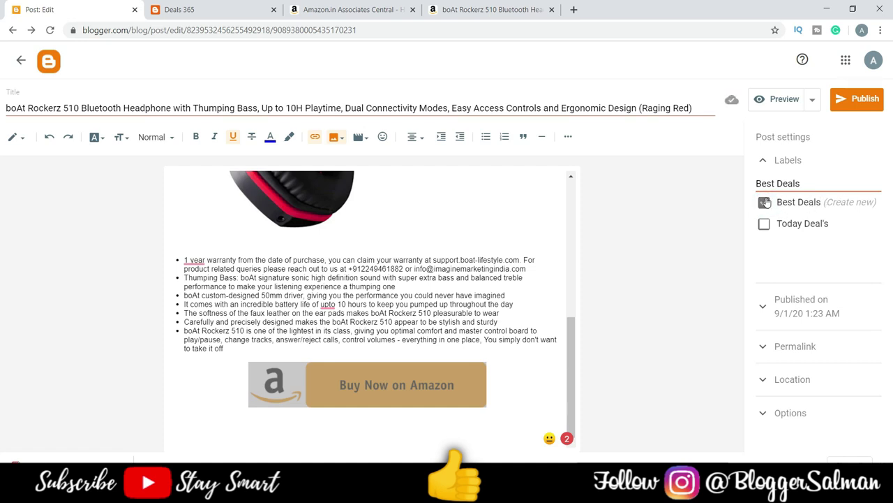
left_click(864, 100)
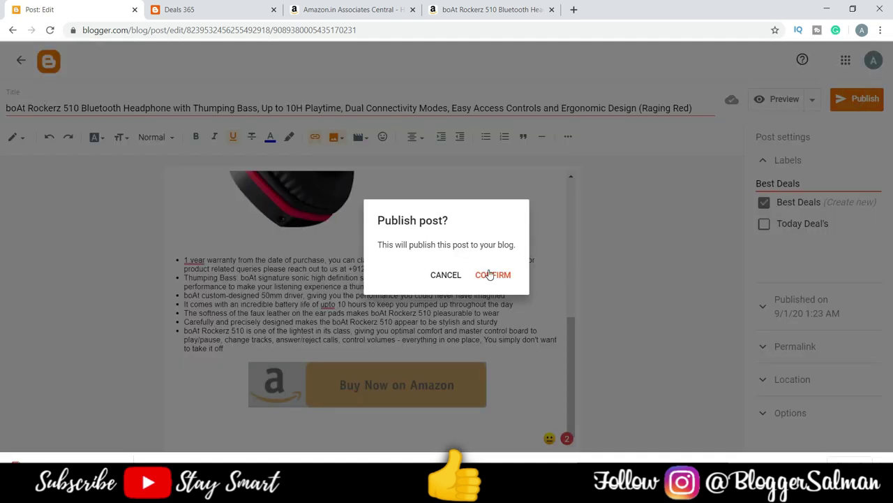
left_click(492, 274)
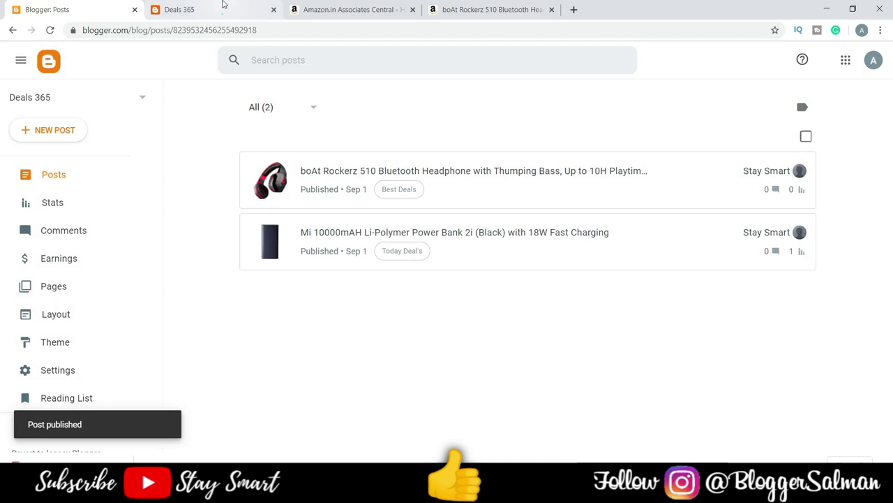
Reload the Deals 365 home page and check the Best Deals section for the published headphone post.
left_click(222, 8)
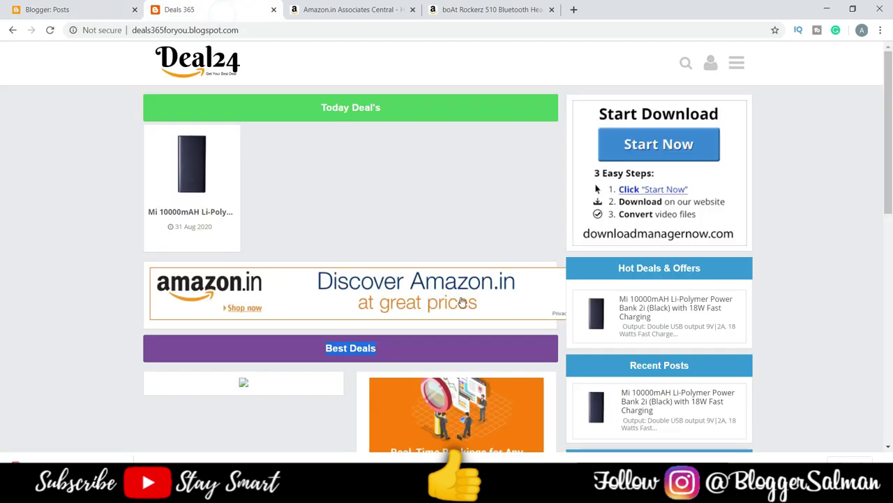
scroll(309, 333, "down", 3)
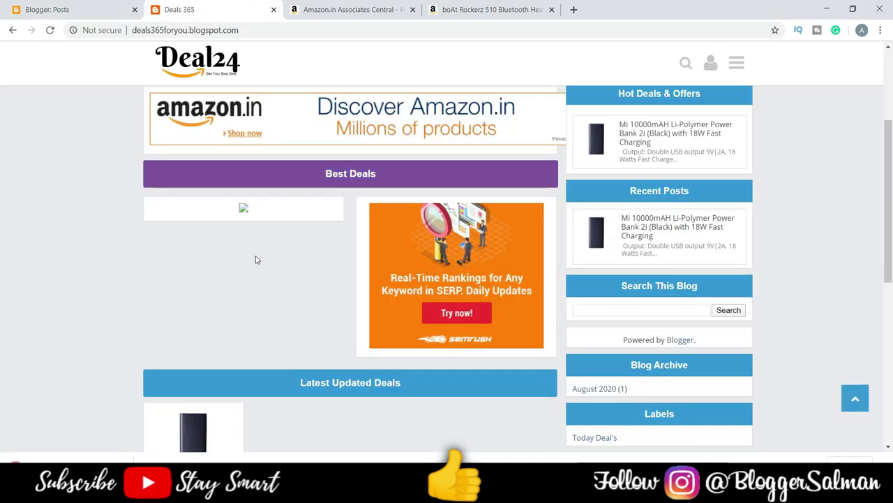
scroll(79, 243, "up", 3)
left_click(52, 30)
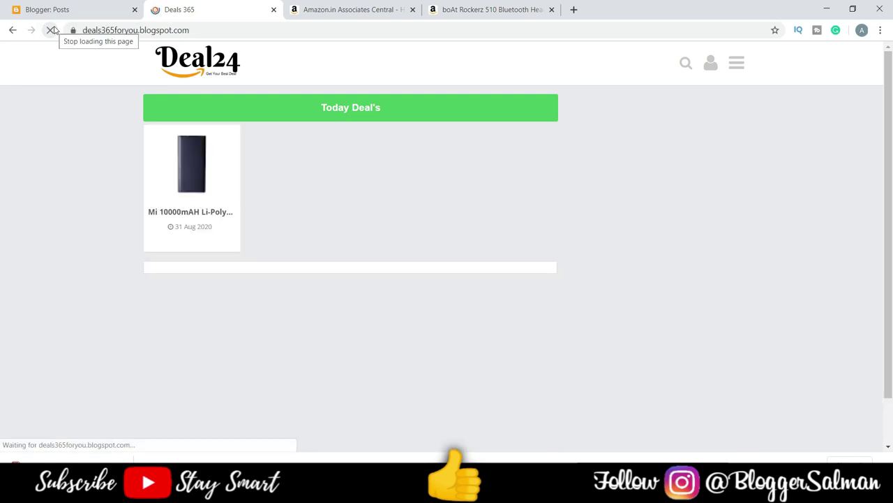
scroll(21, 275, "down", 5)
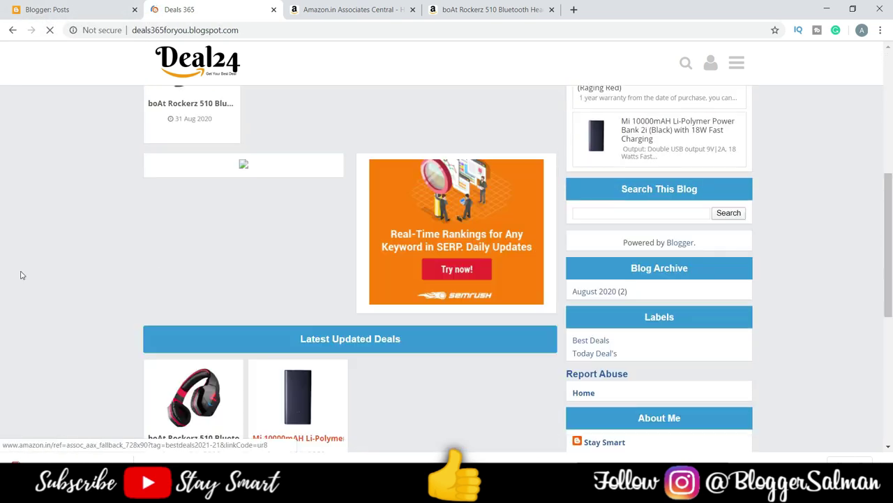
scroll(20, 275, "up", 3)
scroll(489, 233, "up", 1)
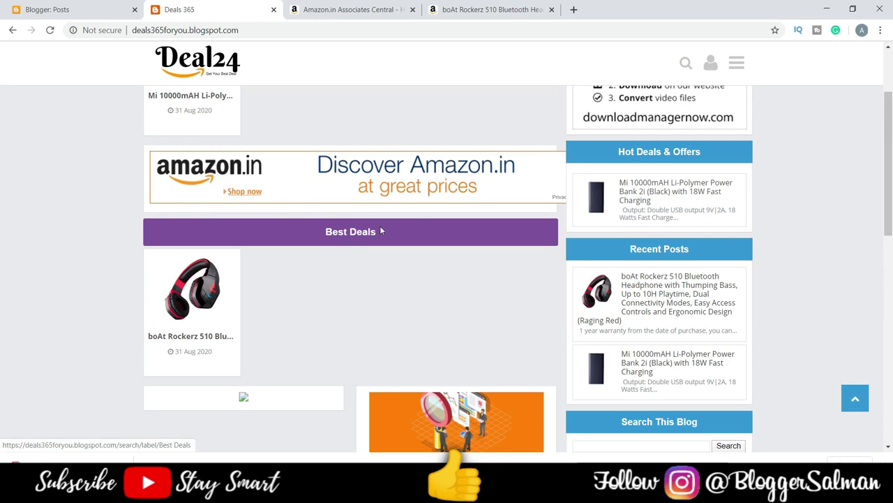
scroll(409, 261, "up", 1)
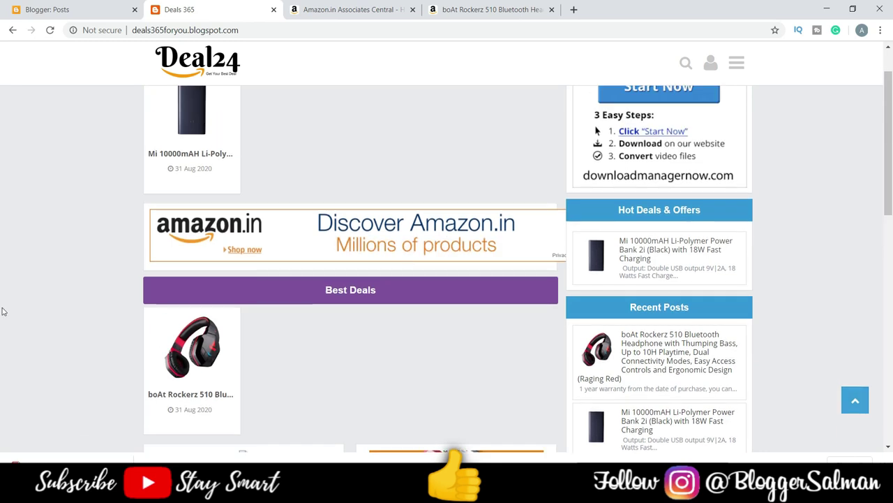
scroll(261, 298, "down", 3)
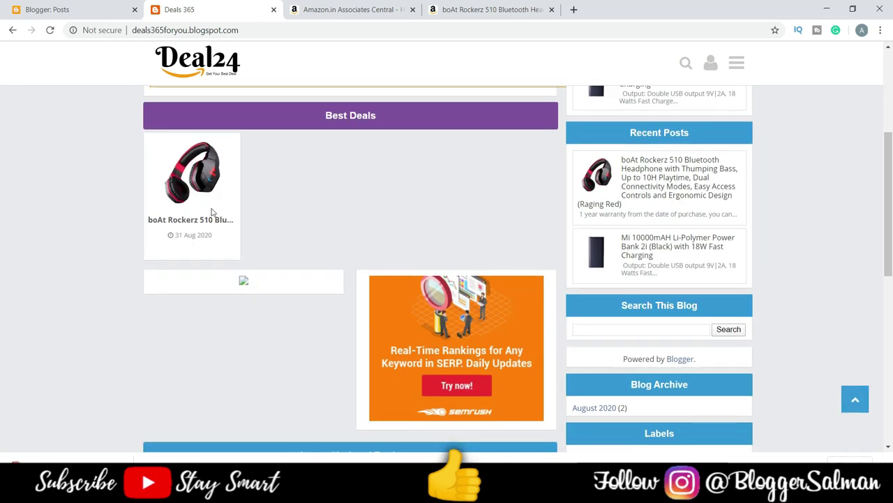
Open the boAt Rockerz 510 post on the live blog, look through its content and close it.
left_click(202, 172)
scroll(206, 176, "down", 7)
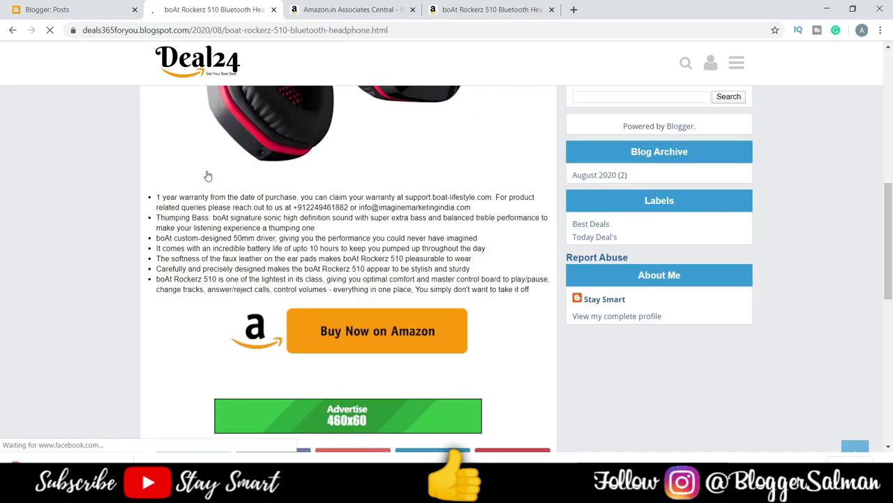
scroll(207, 176, "down", 1)
scroll(214, 174, "up", 10)
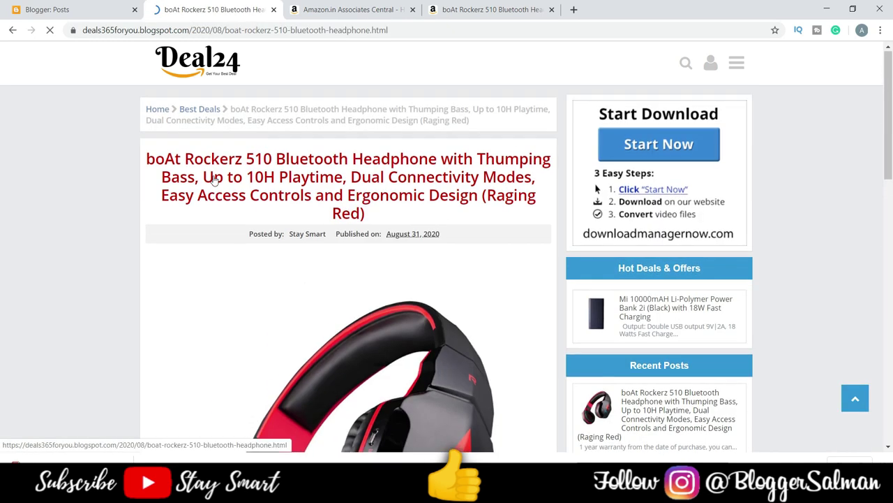
key("ctrl+w")
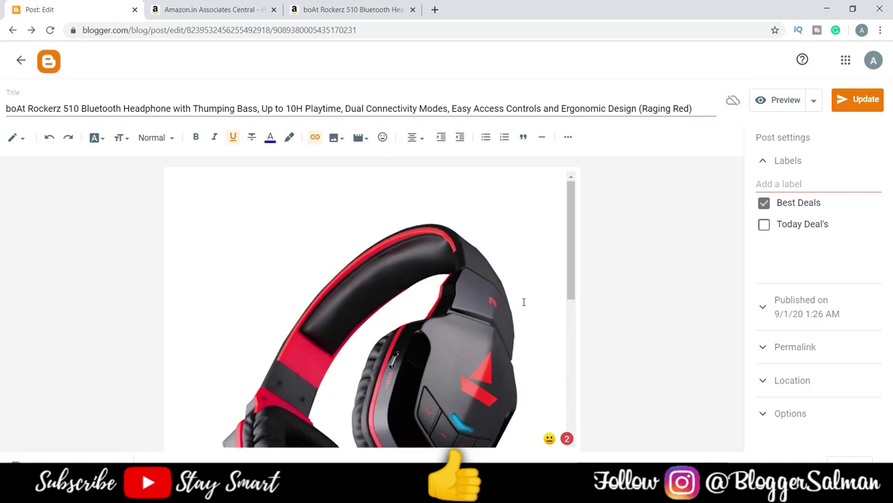
Set the link of the Buy Now on Amazon image in the post to open in a new window.
scroll(524, 301, "down", 3)
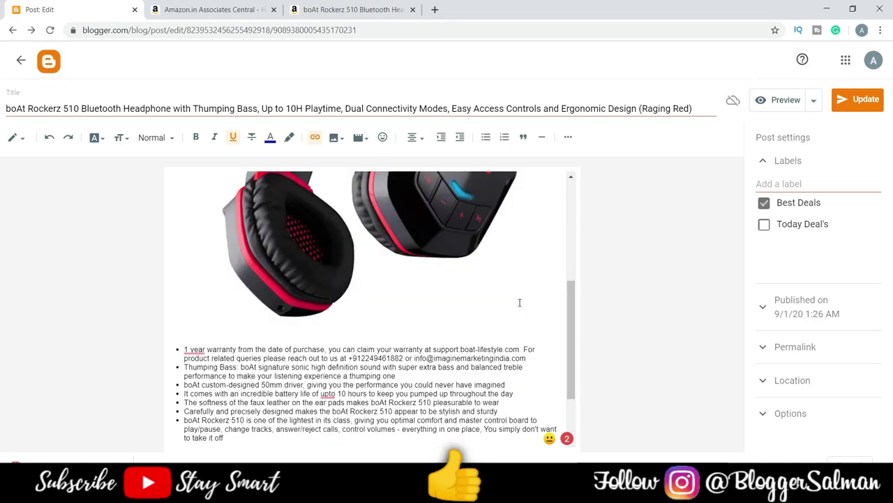
scroll(520, 303, "up", 5)
scroll(524, 297, "down", 5)
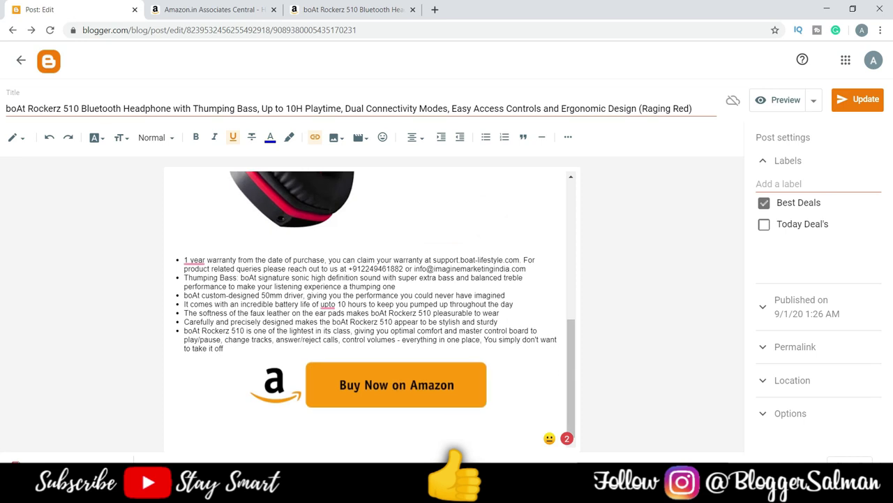
left_click(375, 387)
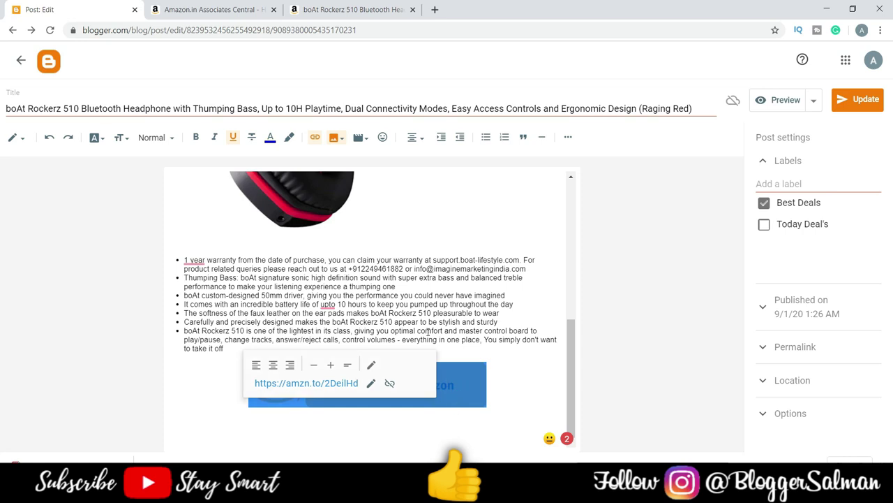
left_click(317, 137)
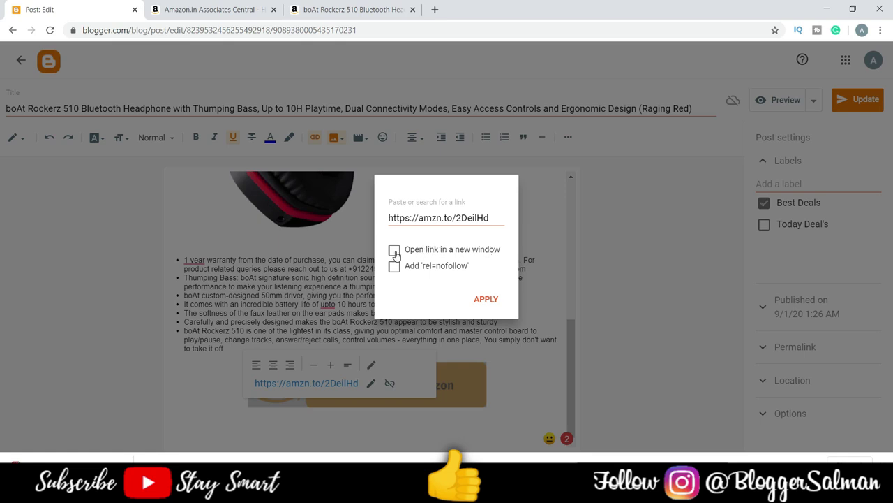
left_click(394, 251)
scroll(456, 275, "down", 1)
left_click(486, 299)
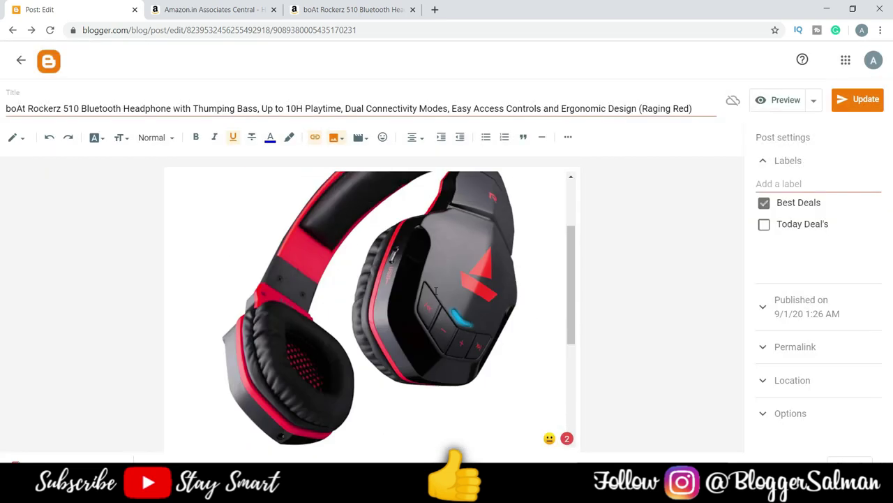
Set the affiliate link of the main headphone image to open in a new window.
left_click(400, 283)
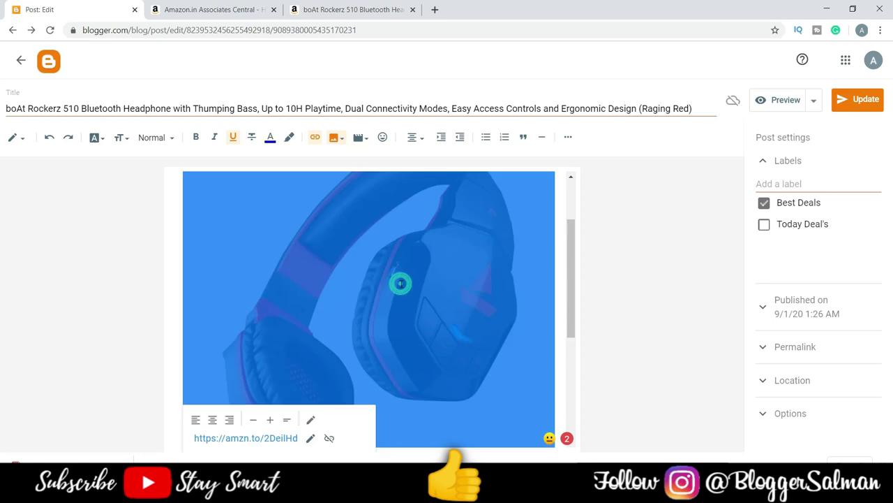
left_click(318, 137)
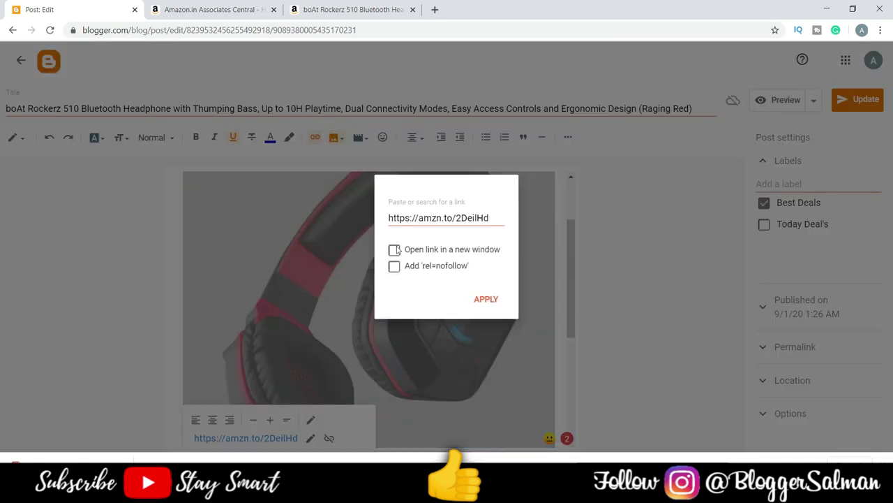
left_click(394, 250)
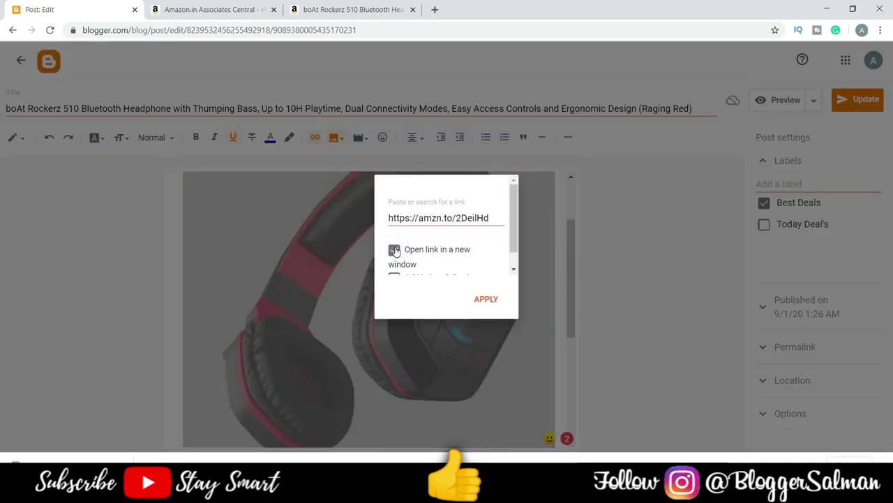
left_click(486, 299)
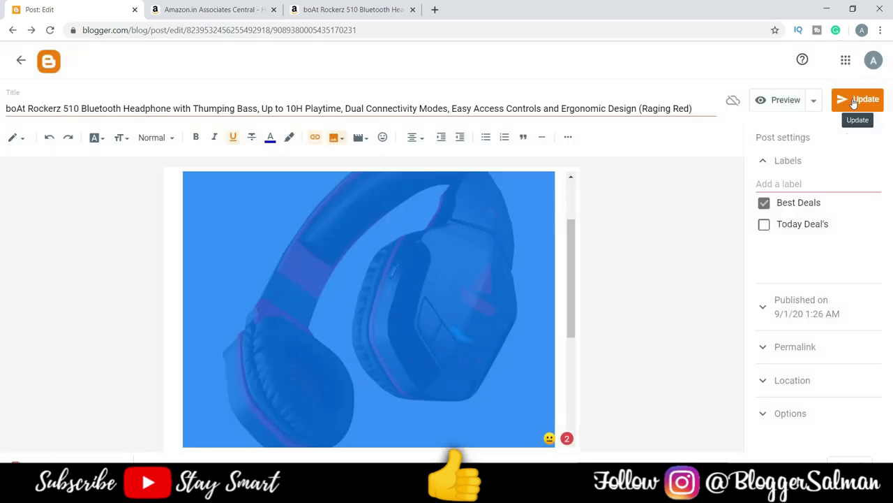